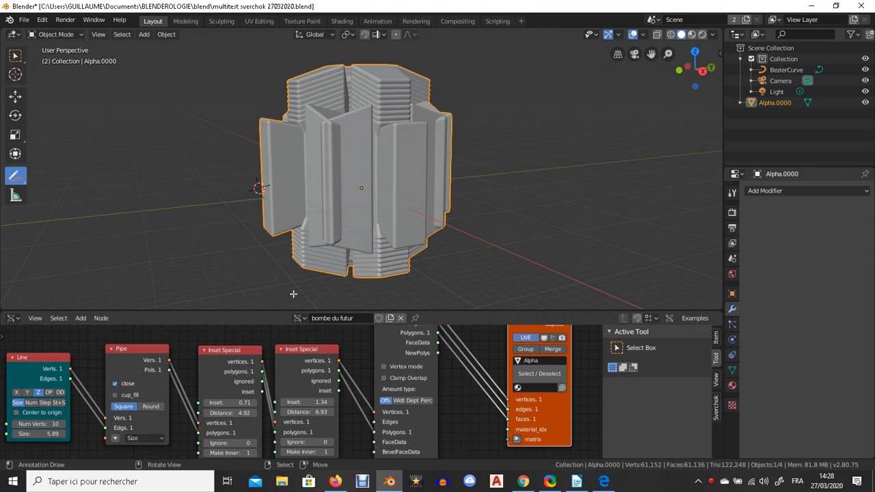
Step: Switch to the voronoi node tree and make its BV Alpha output live, framing the generated mesh in the viewport
scroll(352, 367, down, 1)
scroll(346, 113, down, 2)
middle_drag(347, 114, 404, 154)
click(300, 318)
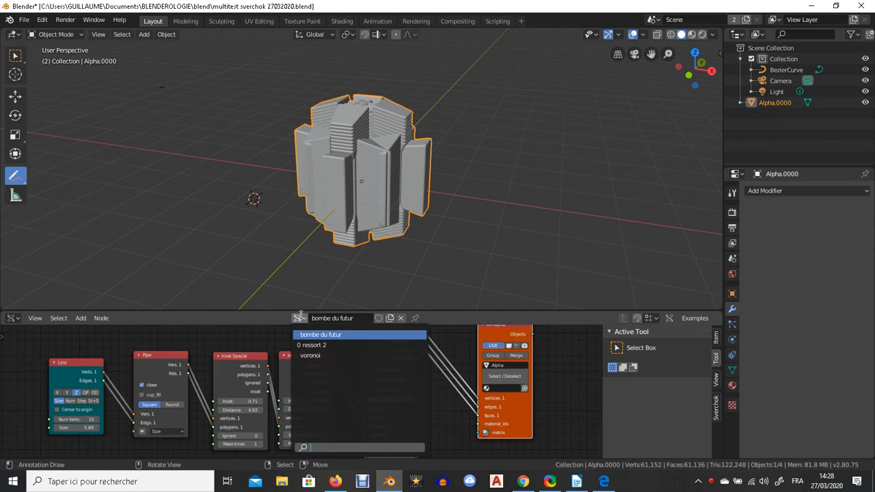
click(317, 356)
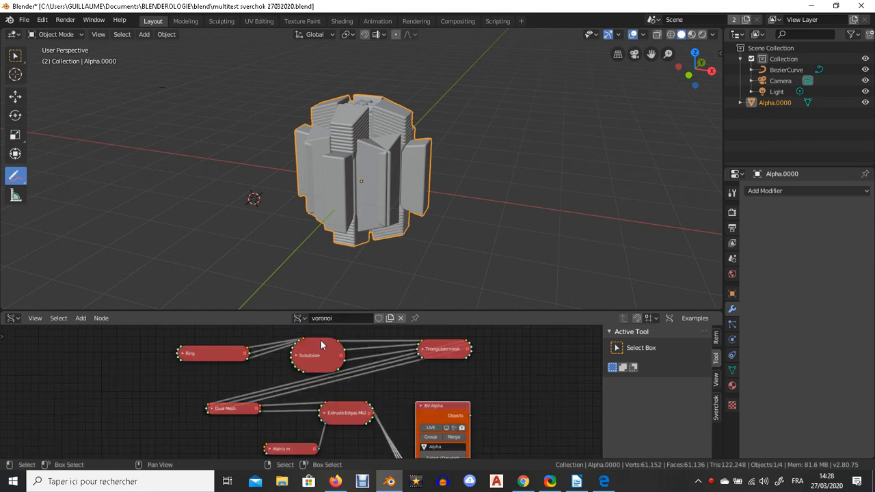
click(433, 428)
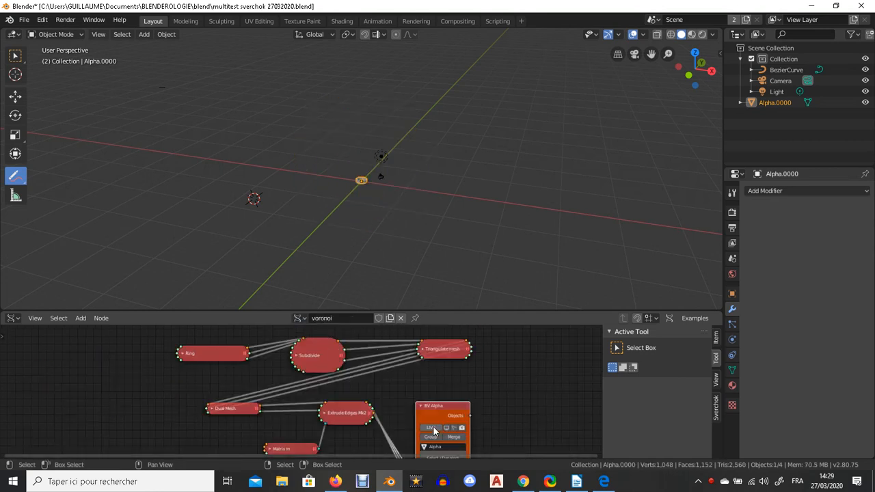
key(KP_Decimal)
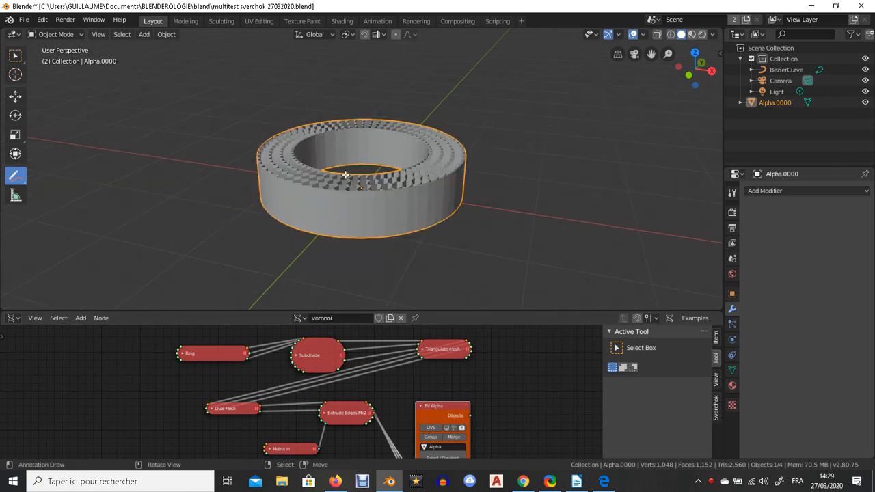
Step: Examine the generated ring mesh and the faceted pattern on its upper face from several angles
scroll(339, 131, up, 4)
scroll(338, 130, down, 4)
middle_drag(337, 131, 185, 209)
scroll(307, 221, up, 2)
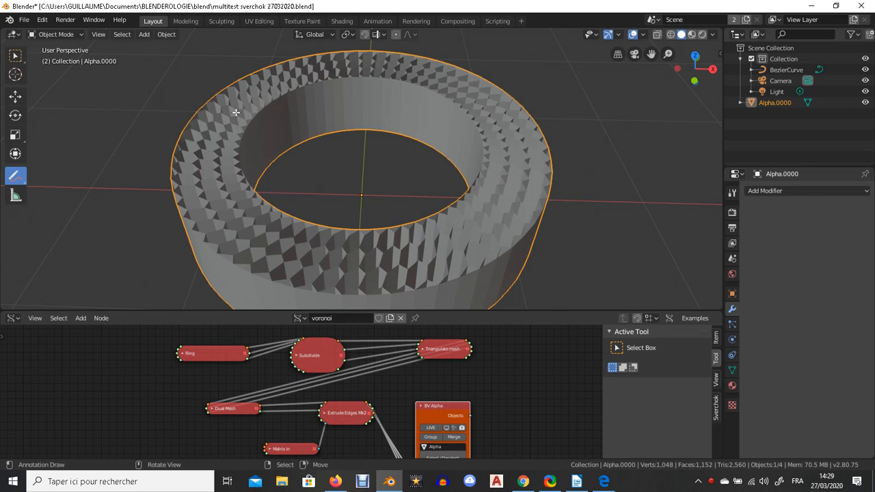
middle_drag(415, 265, 185, 254)
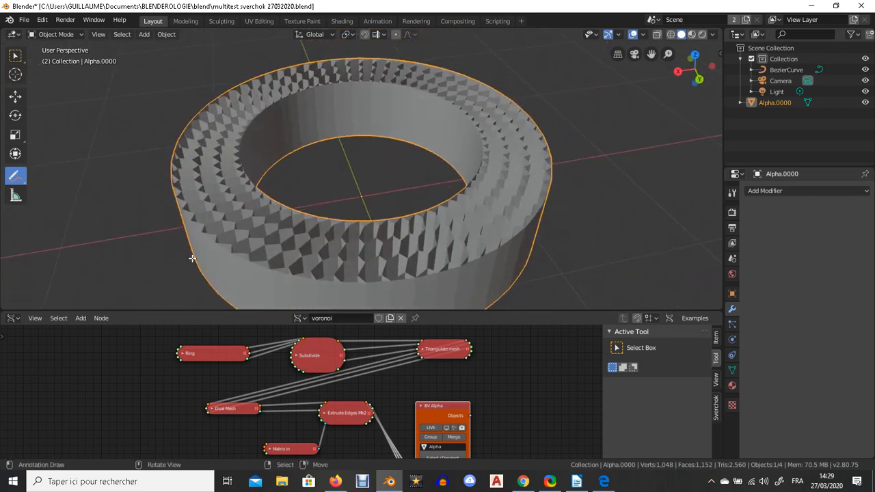
scroll(201, 173, up, 2)
scroll(201, 209, down, 1)
middle_drag(201, 208, 286, 203)
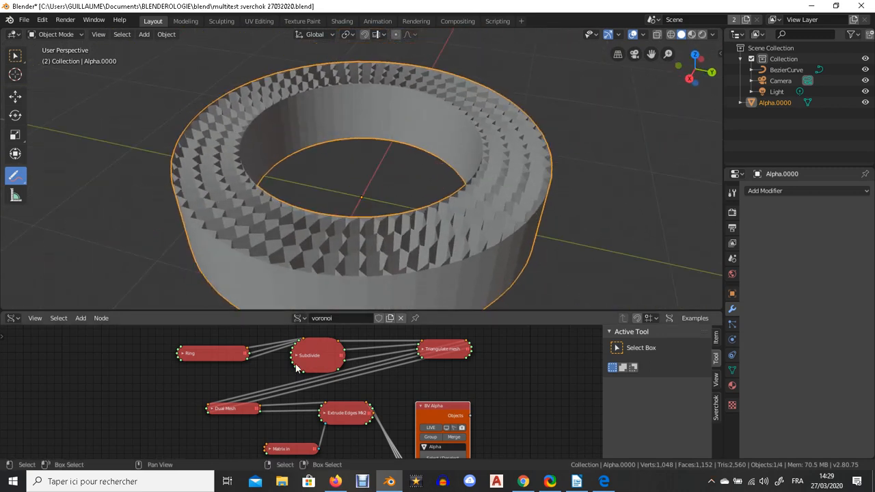
Step: Try to expand the collapsed Ring and Subdivide nodes
click(182, 355)
click(184, 354)
click(296, 355)
click(298, 355)
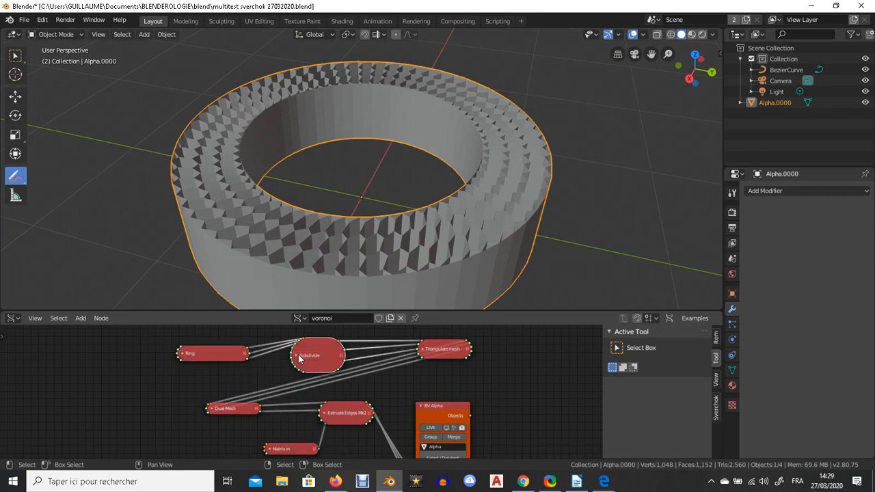
click(192, 355)
click(190, 354)
click(190, 355)
click(191, 355)
scroll(236, 378, down, 1)
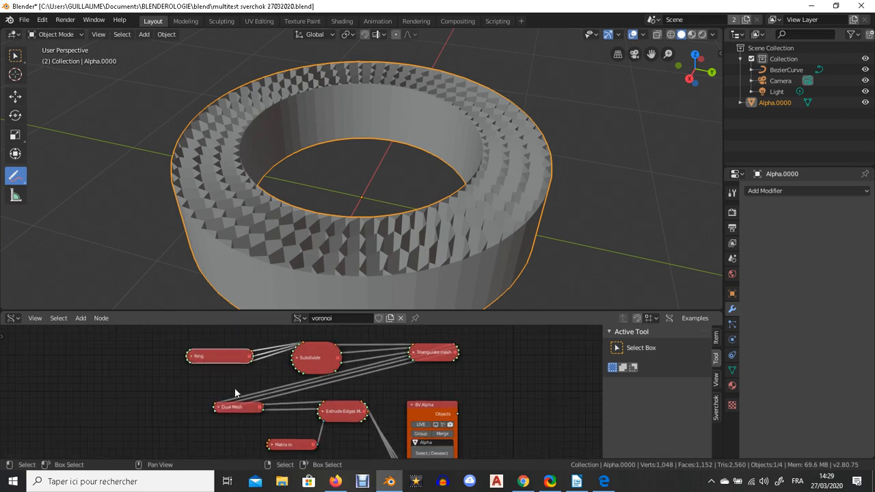
Step: Expand the collapsed Dual Mesh, Matrix in, Extrude Edges Mk2, Triangulate mesh, Subdivide and Ring nodes
click(220, 409)
click(290, 444)
click(275, 446)
click(326, 411)
click(323, 410)
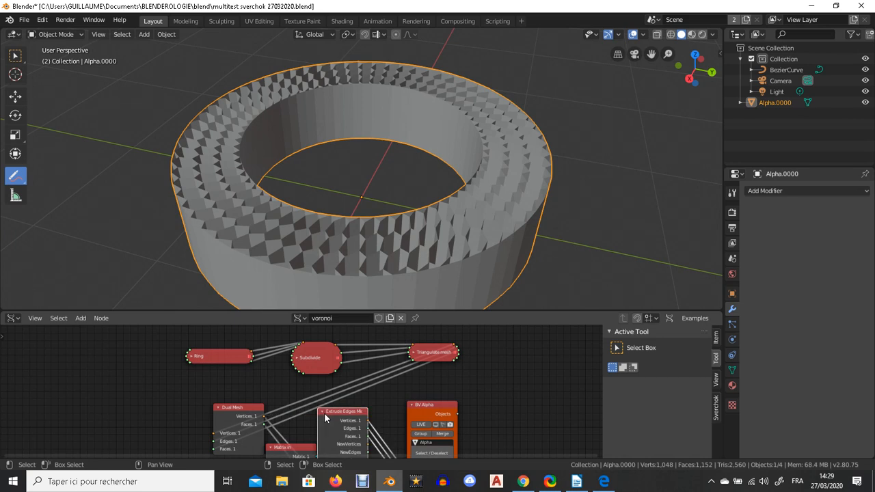
click(416, 353)
click(413, 353)
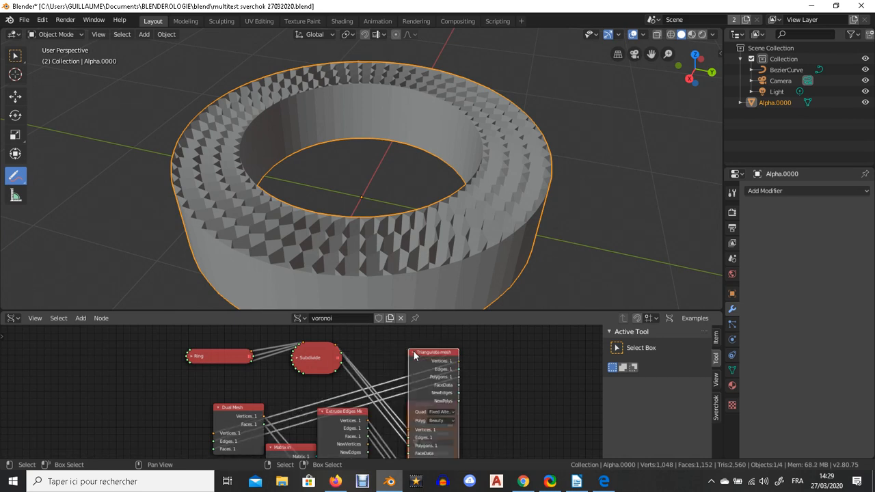
click(306, 359)
click(296, 358)
click(192, 357)
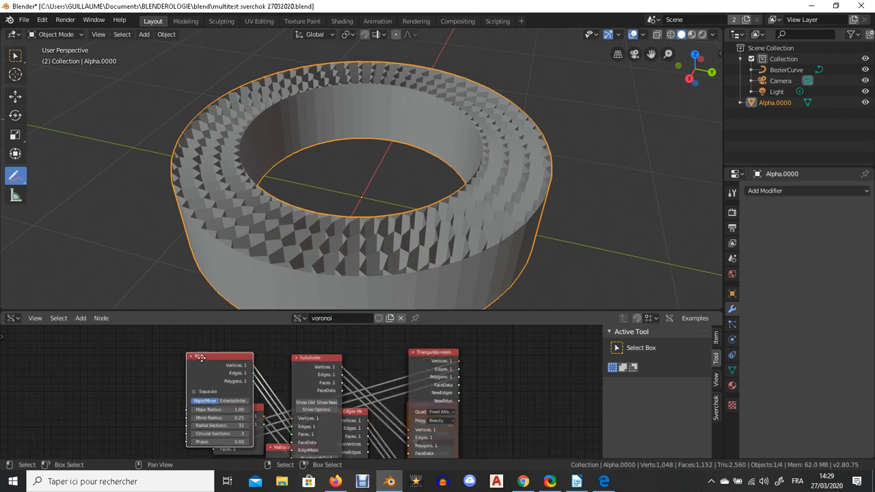
Step: Spread the expanded nodes in flow order from Ring to BV Alpha, with Matrix in beneath the chain, so none overlap
drag(208, 358, 76, 367)
drag(315, 364, 170, 360)
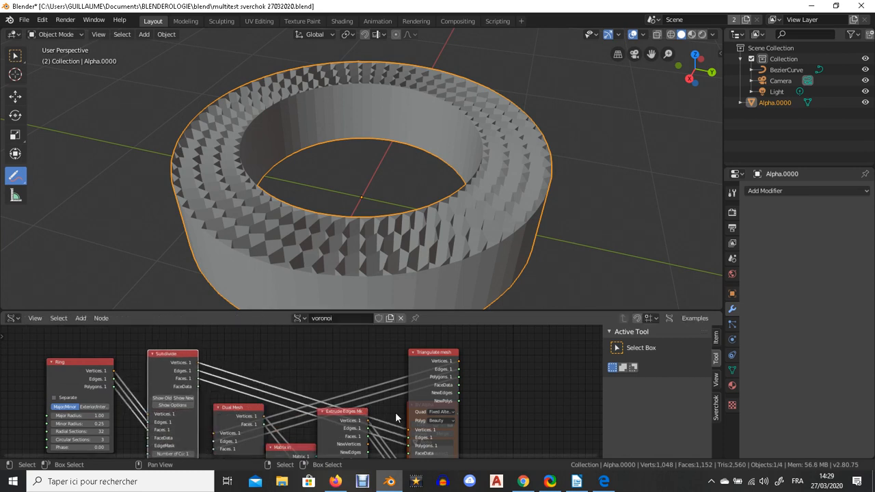
drag(436, 355, 296, 348)
drag(427, 406, 525, 395)
drag(333, 420, 449, 398)
drag(290, 348, 236, 446)
drag(249, 408, 333, 375)
click(240, 446)
drag(240, 445, 239, 371)
scroll(304, 396, down, 2)
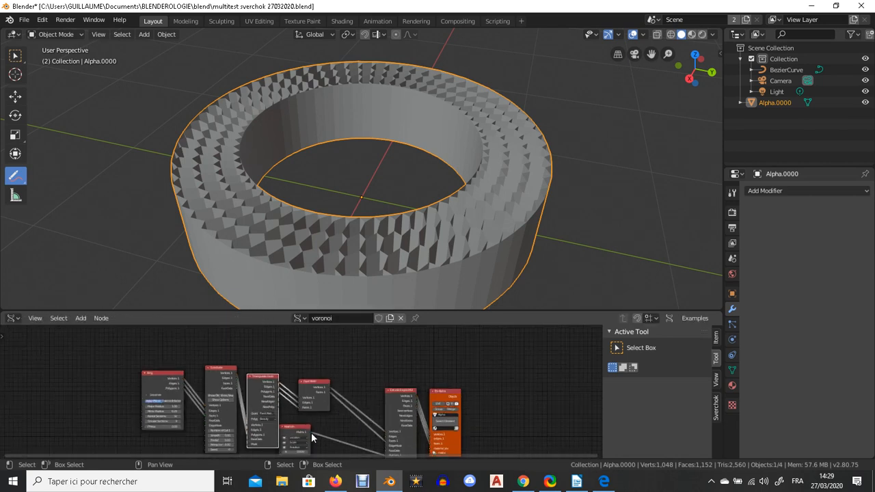
drag(298, 432, 356, 446)
Step: Enlarge the node editor at the expense of the 3D viewport and fit the whole ring and node chain in view
scroll(332, 355, down, 4)
middle_drag(311, 362, 297, 329)
scroll(298, 347, up, 2)
drag(237, 312, 237, 190)
scroll(301, 144, down, 5)
middle_drag(333, 127, 398, 115)
scroll(373, 123, up, 3)
scroll(373, 126, down, 2)
scroll(163, 281, up, 1)
scroll(163, 281, up, 4)
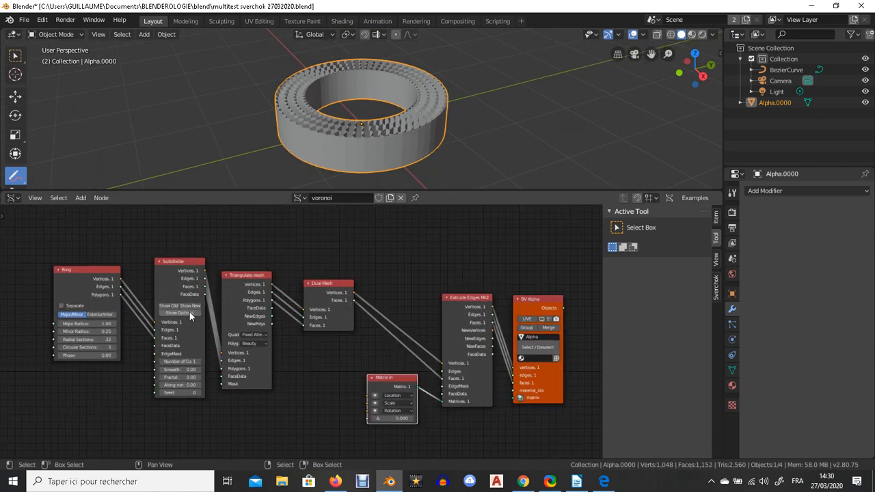
middle_drag(281, 298, 263, 302)
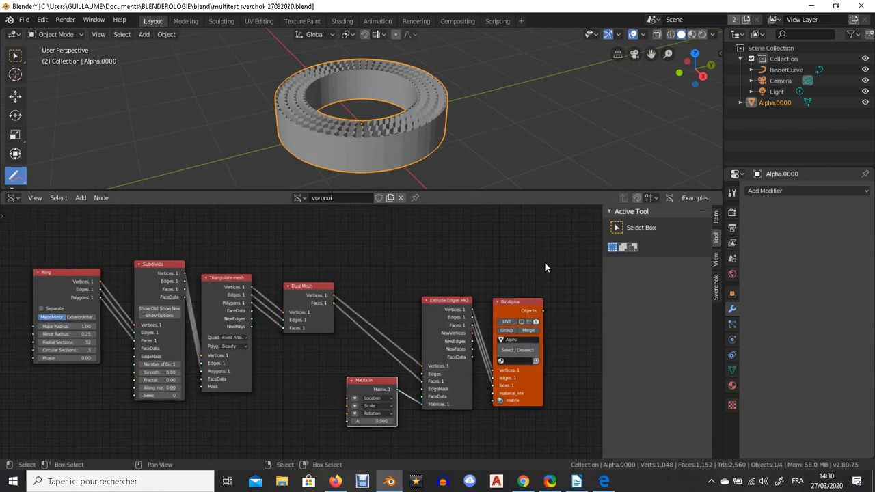
Step: Reposition the Ring and Subdivide nodes at the start of the chain and remove all links between them
drag(62, 280, 59, 296)
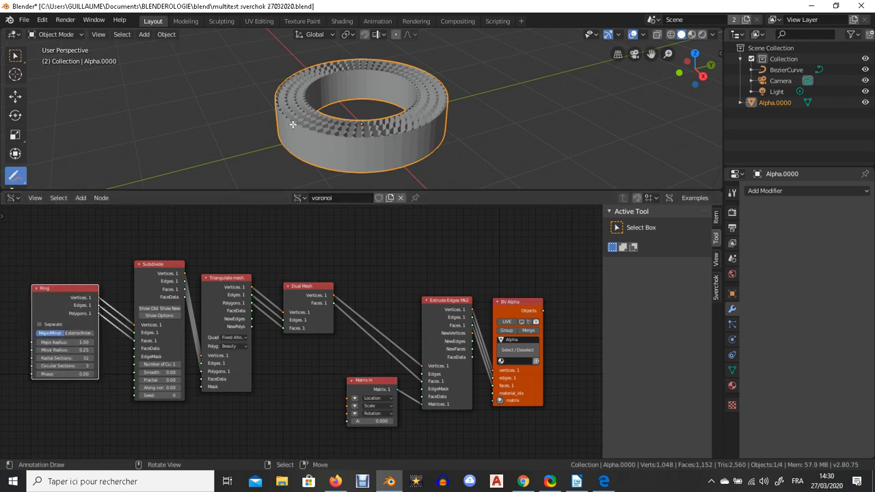
click(240, 238)
drag(153, 264, 142, 275)
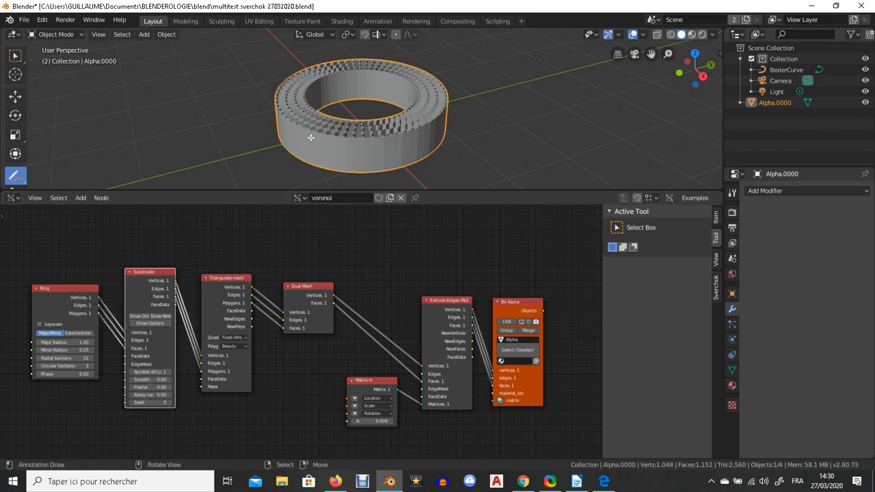
ctrl+click(287, 118)
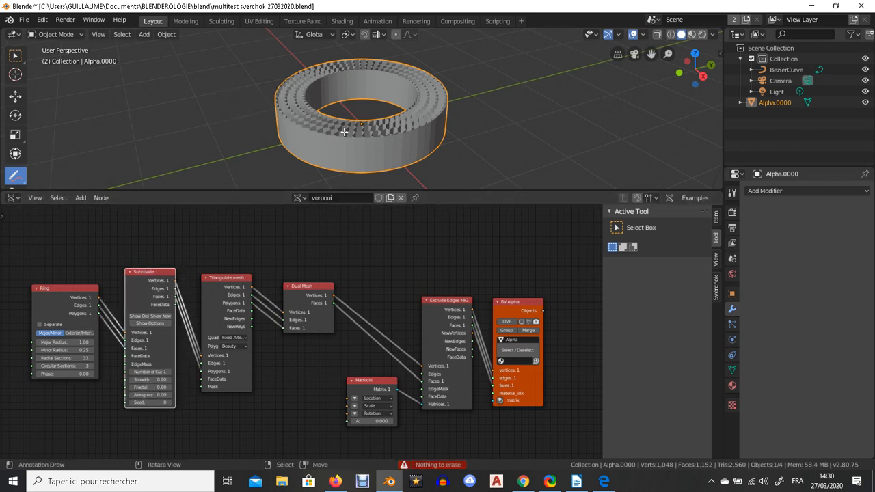
middle_drag(347, 99, 302, 151)
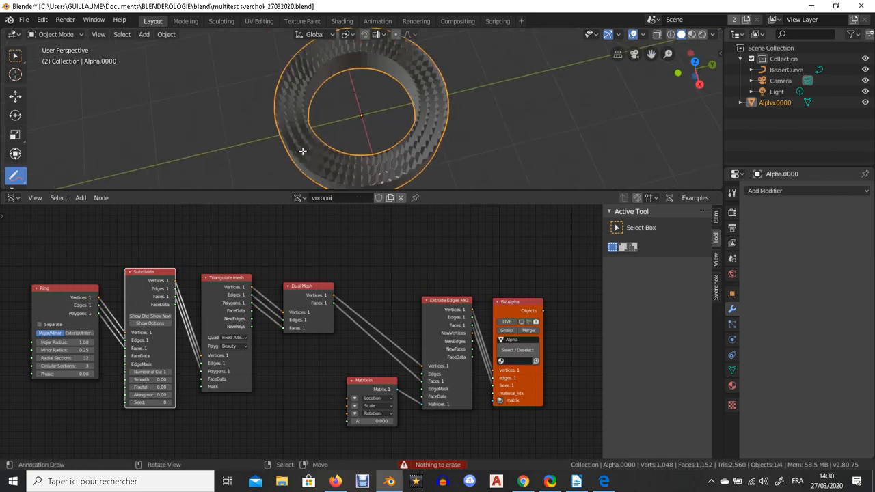
drag(125, 333, 113, 330)
drag(70, 289, 52, 289)
Step: Duplicate the BV Alpha node and place the copy between the Ring and Subdivide nodes
click(520, 305)
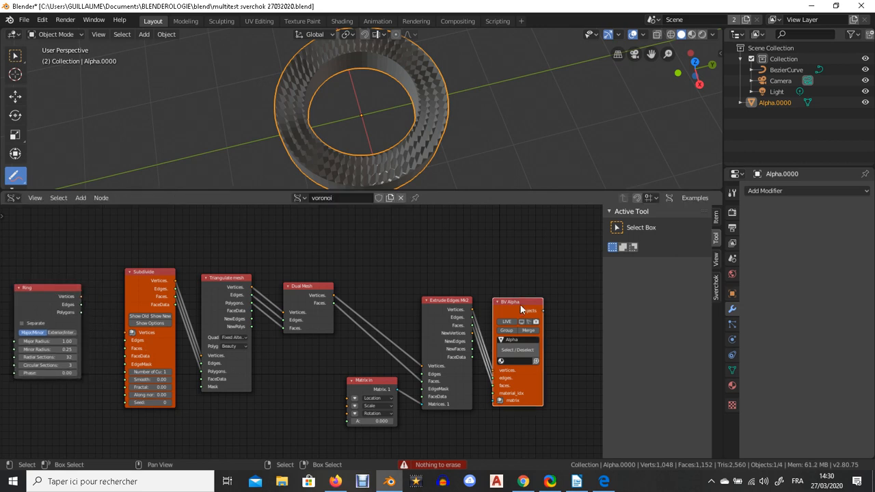
key(shift+d)
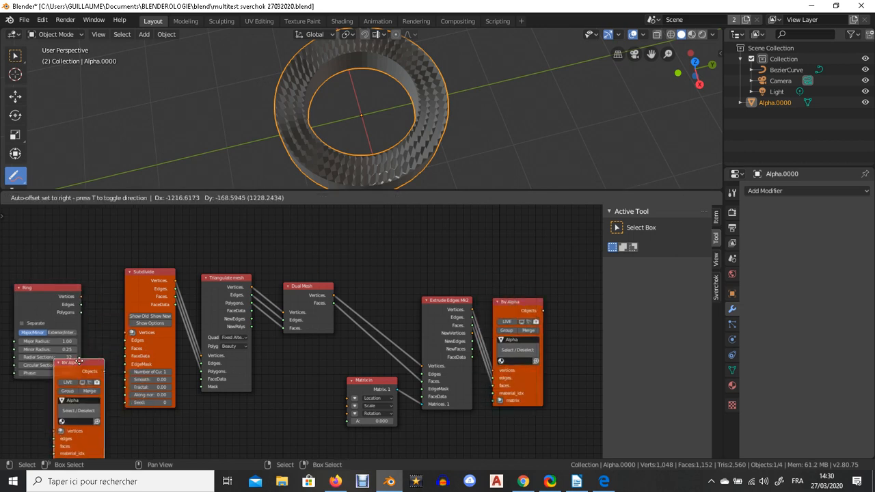
drag(53, 296, 40, 306)
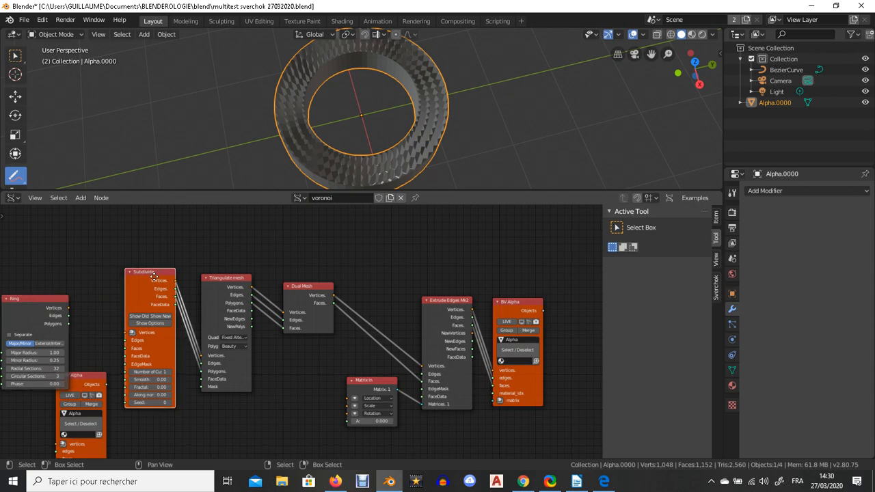
drag(149, 272, 163, 300)
click(93, 374)
drag(93, 374, 118, 293)
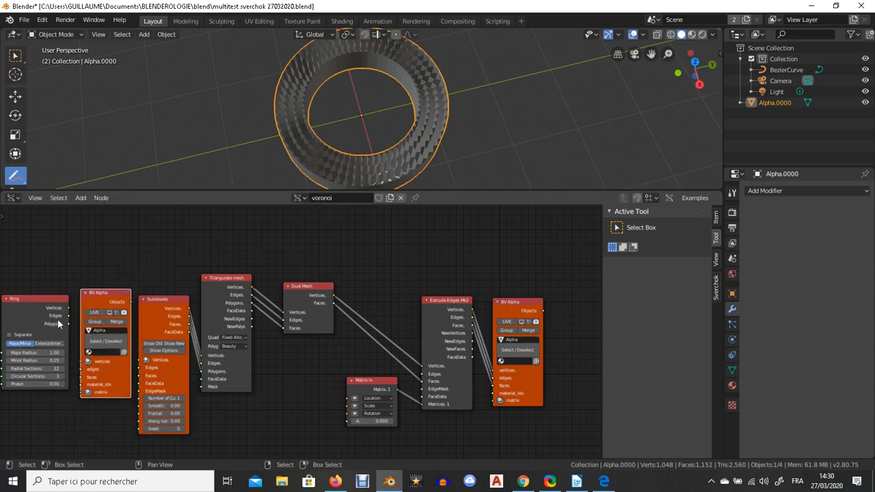
Step: Connect Ring's Vertices, Edges and Polygons outputs to the copied BV Alpha's vertices, edges and faces inputs
drag(68, 308, 77, 361)
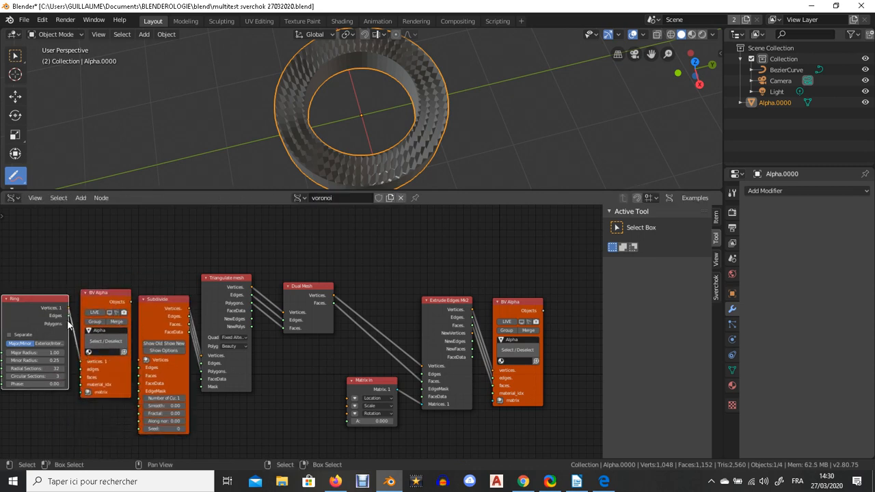
drag(68, 317, 81, 369)
drag(69, 323, 82, 377)
scroll(108, 327, down, 1)
Step: Duplicate the linked Ring and BV Alpha pair above the chain, and delete the BV Alpha between the original Ring and Subdivide
click(44, 301)
click(116, 304)
scroll(116, 317, down, 1)
key(shift+d)
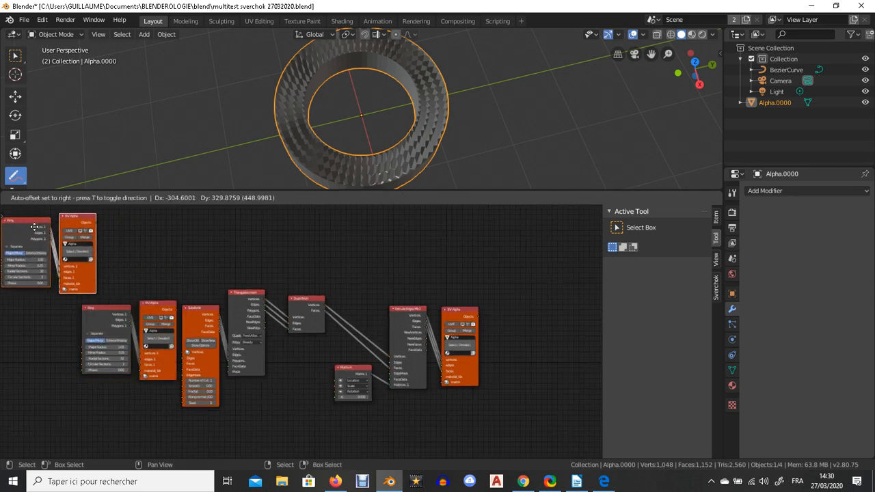
click(56, 235)
scroll(126, 307, down, 1)
click(162, 312)
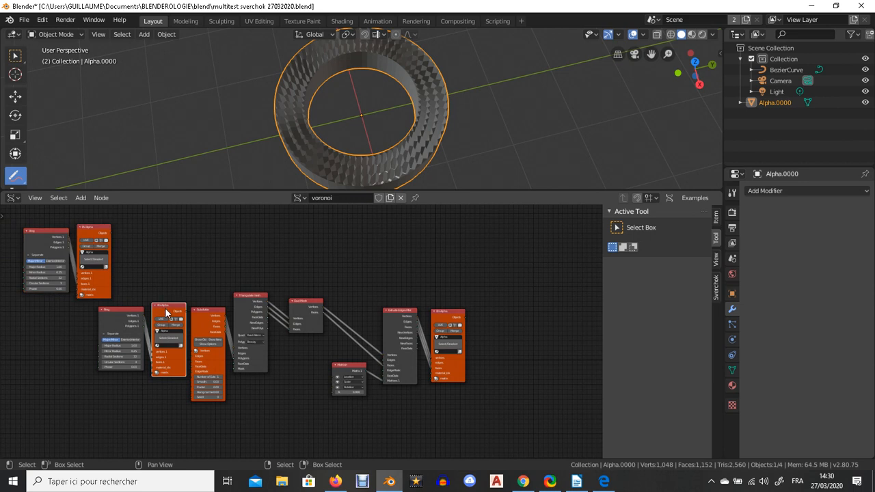
key(x)
Step: Reconnect the original Ring's Vertices, Edges and Polygons outputs to the matching Subdivide inputs and save the file
drag(142, 315, 192, 351)
click(169, 341)
drag(143, 324, 155, 330)
drag(186, 357, 188, 357)
drag(142, 327, 186, 360)
drag(126, 308, 149, 314)
key(ctrl+s)
Step: Preview the plain ring by switching the separate pair's BV Alpha live and off again
middle_drag(69, 242, 236, 274)
scroll(236, 274, up, 2)
scroll(236, 274, up, 3)
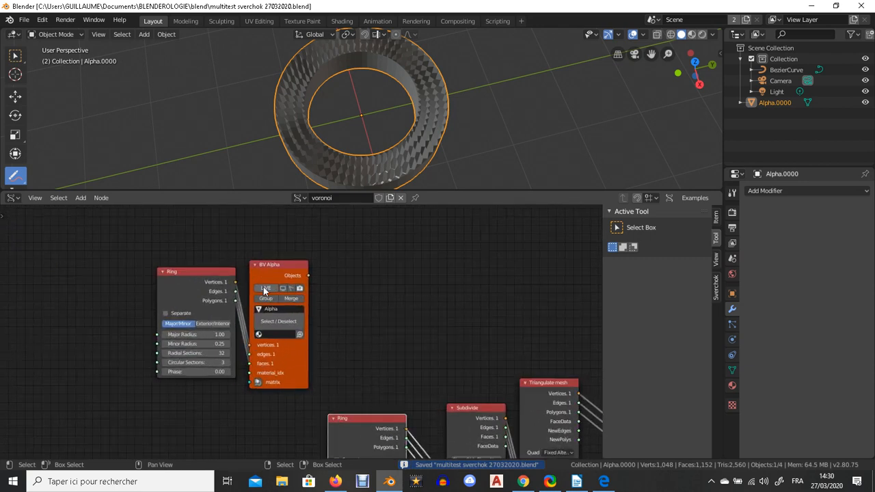
click(265, 289)
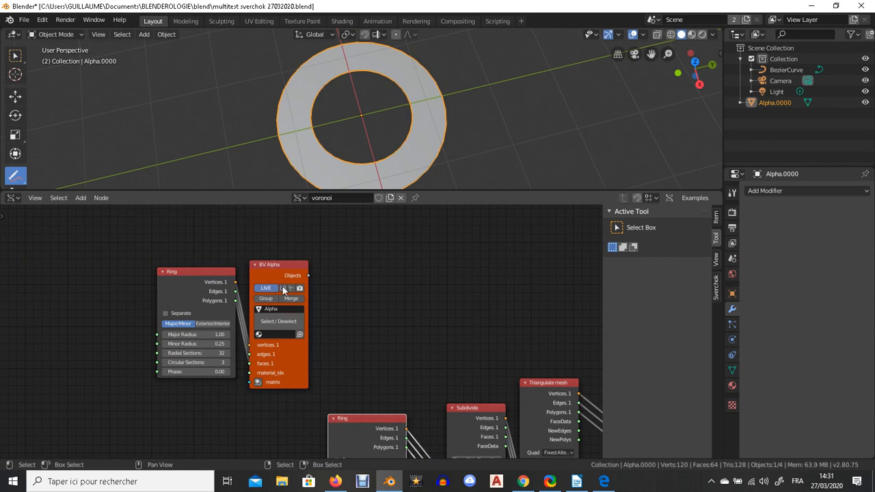
click(267, 289)
Step: Make the BV Alpha at the end of the full voronoi chain live
scroll(305, 301, down, 5)
middle_drag(325, 299, 18, 259)
middle_drag(305, 288, 265, 289)
scroll(267, 290, up, 2)
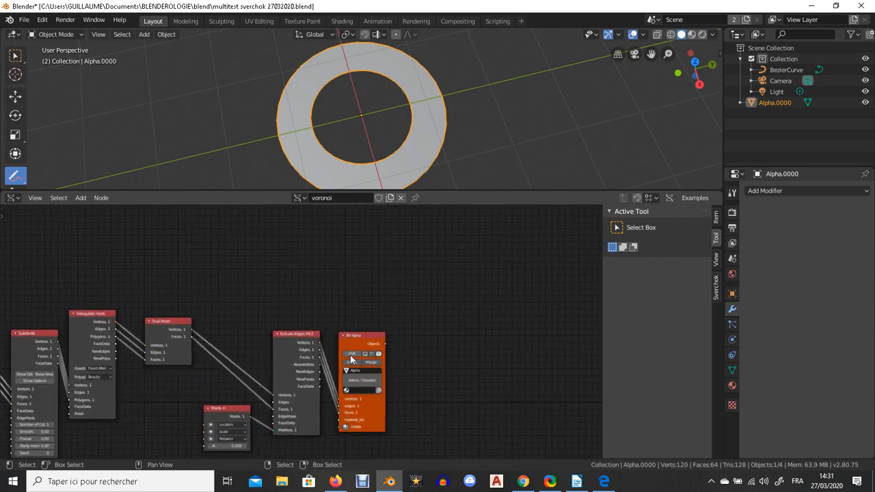
click(350, 355)
Step: Make the BV Alpha of the separate Ring pair live and view the flat ring from a lower angle
middle_drag(368, 159, 383, 139)
scroll(287, 334, down, 4)
middle_drag(140, 334, 415, 341)
scroll(273, 281, up, 2)
scroll(273, 280, up, 2)
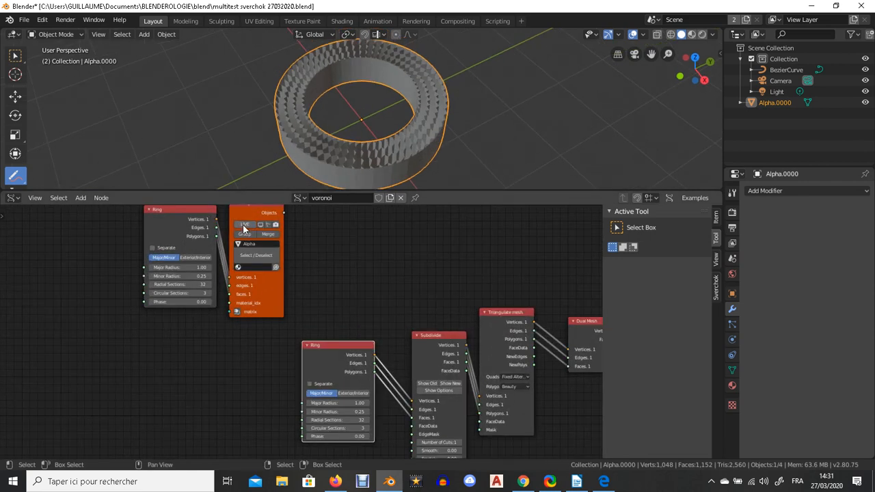
click(244, 231)
middle_drag(328, 172, 323, 126)
Step: Duplicate the linked Ring and Subdivide nodes of the full voronoi chain and place the copies directly above the originals
scroll(282, 301, down, 4)
middle_drag(372, 322, 201, 315)
click(214, 324)
click(154, 338)
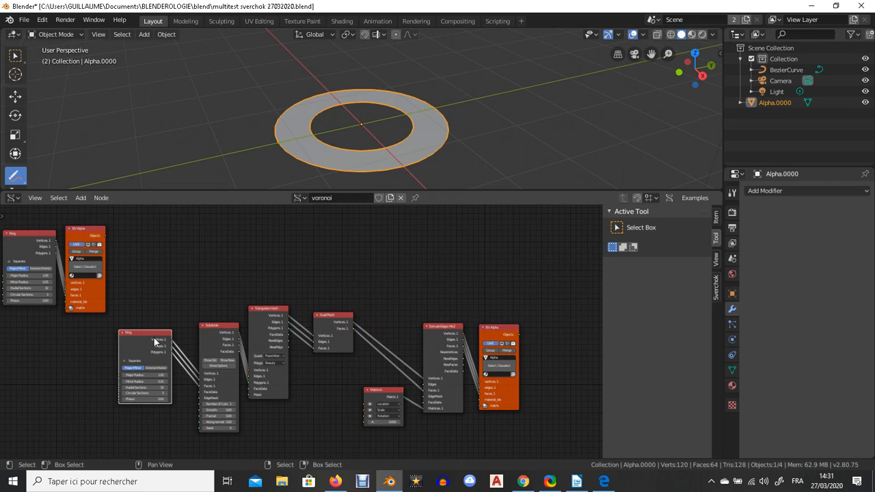
click(219, 329)
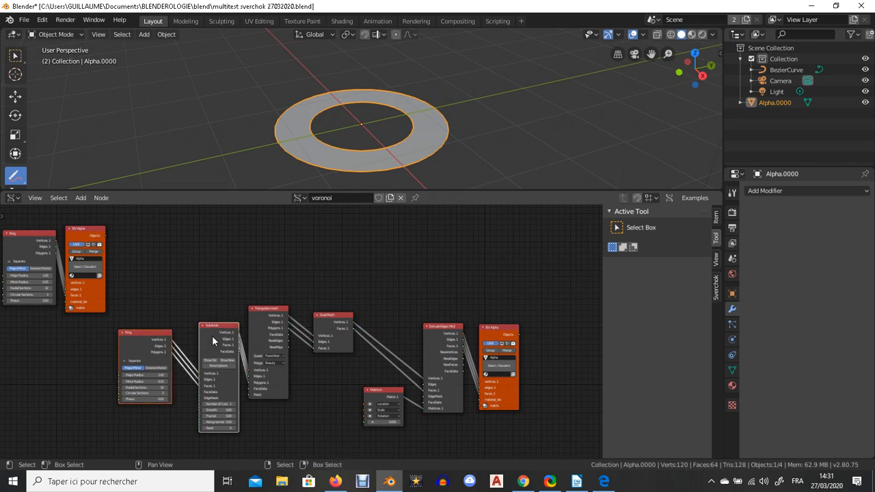
key(shift+d)
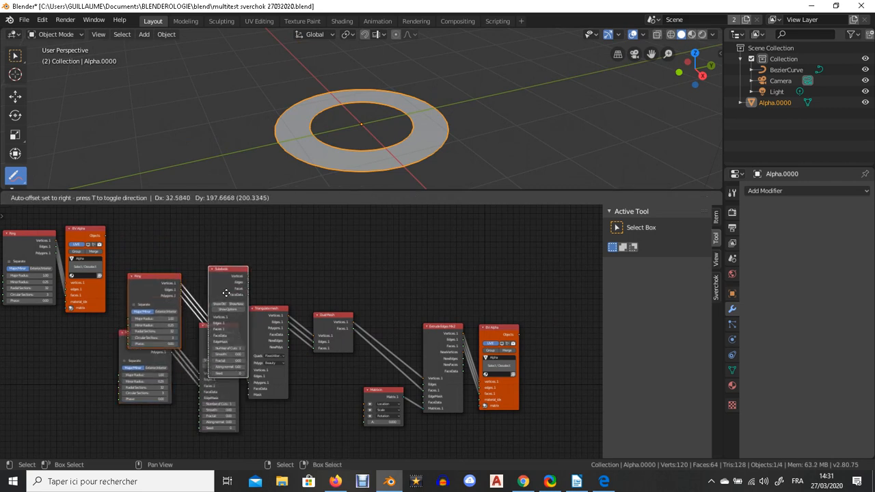
key(x)
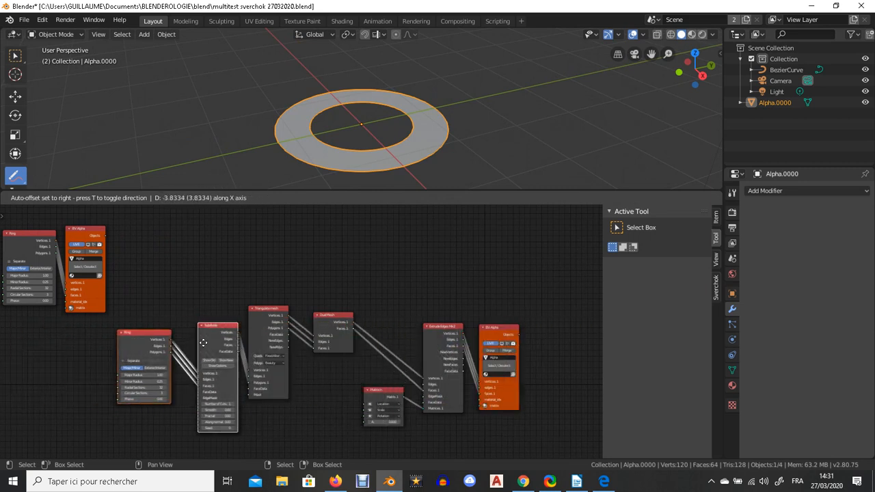
key(y)
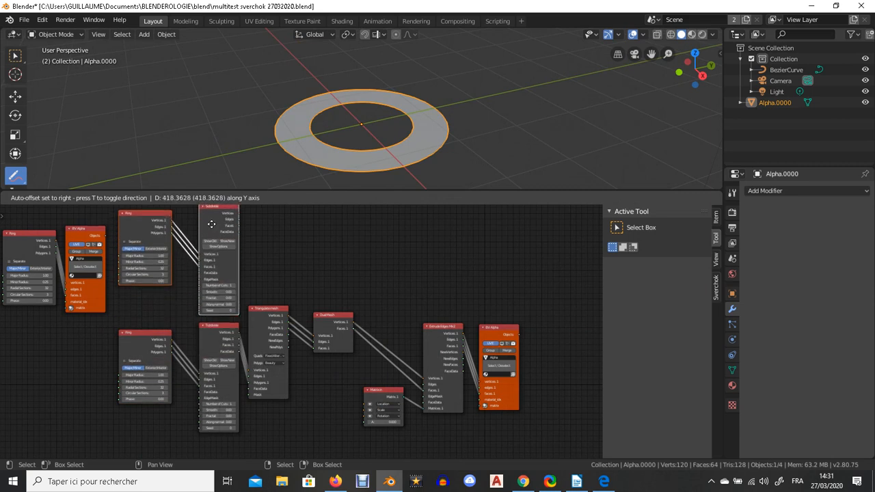
click(215, 226)
Step: Duplicate the BV Alpha at the end of the full chain and place the copy beside the duplicated Subdivide node
middle_drag(225, 260, 108, 292)
click(367, 359)
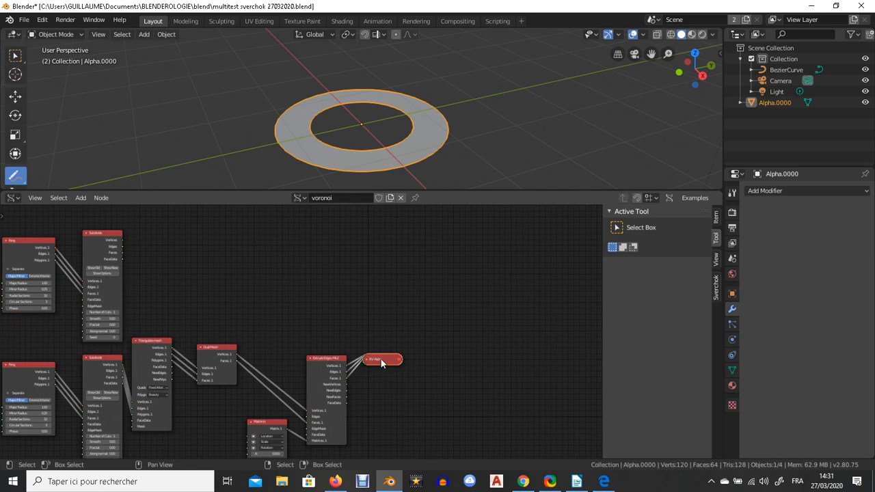
click(367, 360)
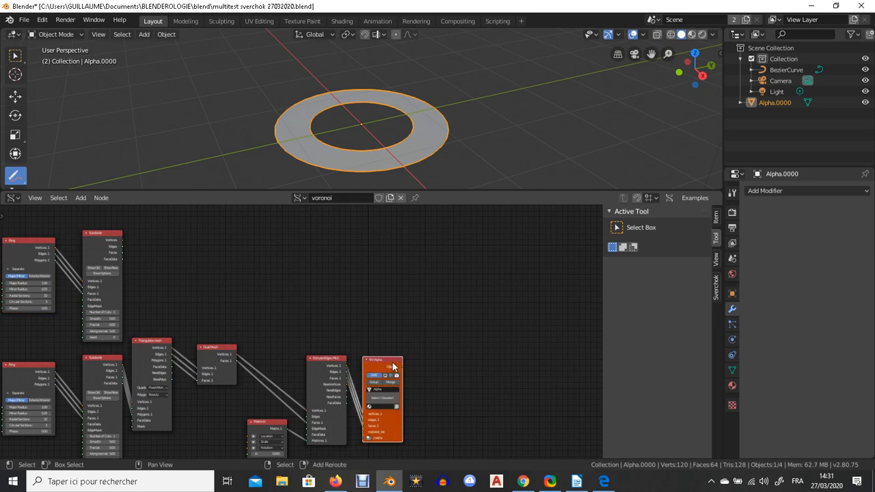
key(shift+d)
click(177, 248)
Step: Link the duplicated Subdivide's Vertices and Edges outputs to the new BV Alpha's vertices and edges inputs and view the resulting ring
scroll(123, 244, up, 1)
drag(92, 227, 123, 289)
drag(92, 233, 121, 301)
middle_drag(322, 137, 294, 142)
scroll(293, 142, down, 4)
scroll(71, 247, down, 4)
middle_drag(72, 247, 277, 262)
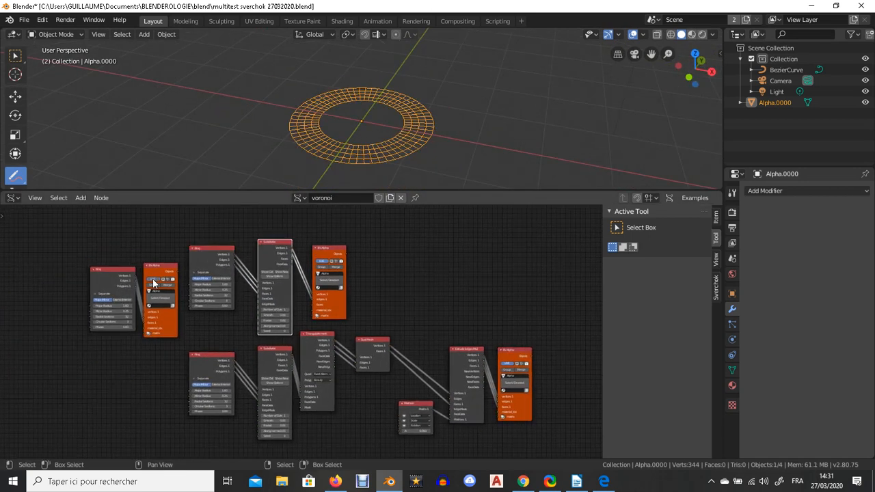
Step: Make the separate Ring's BV Alpha live, disconnect Polygons from its faces input, and refresh it to show only the ring's edges
click(152, 279)
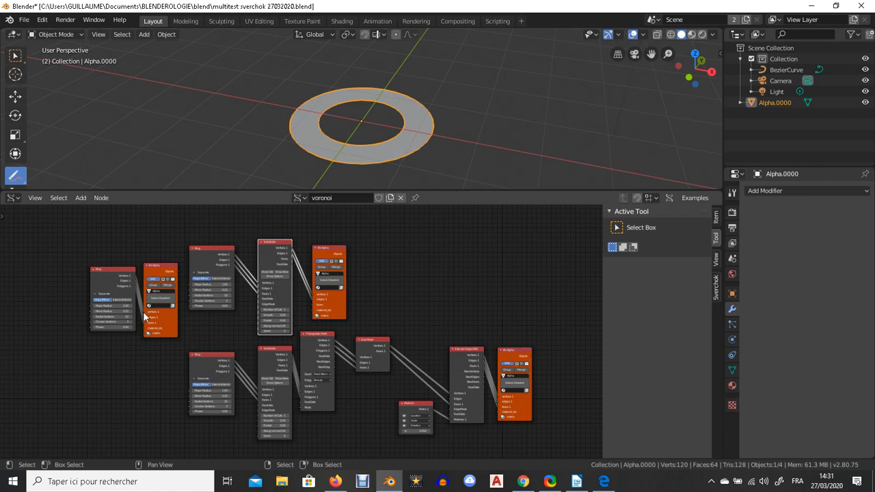
scroll(135, 309, up, 2)
scroll(87, 323, up, 2)
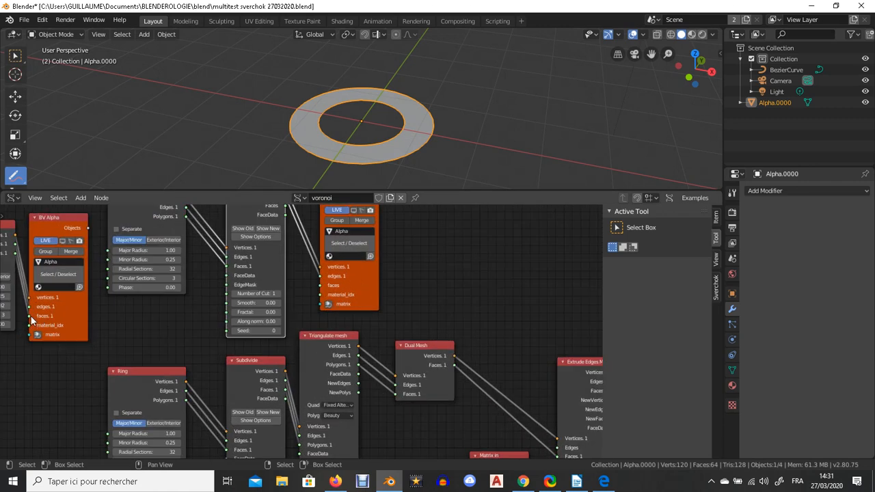
click(30, 317)
drag(30, 316, 21, 316)
middle_drag(69, 285, 162, 292)
click(121, 247)
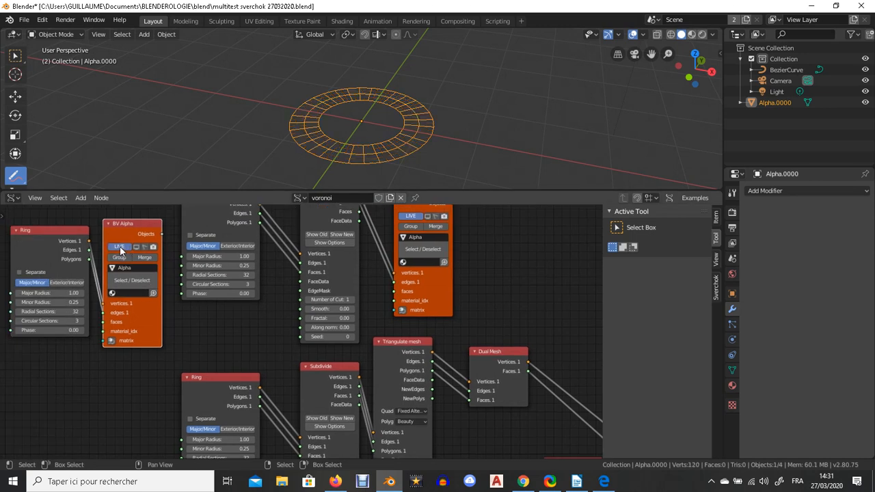
scroll(290, 112, up, 1)
scroll(282, 98, up, 1)
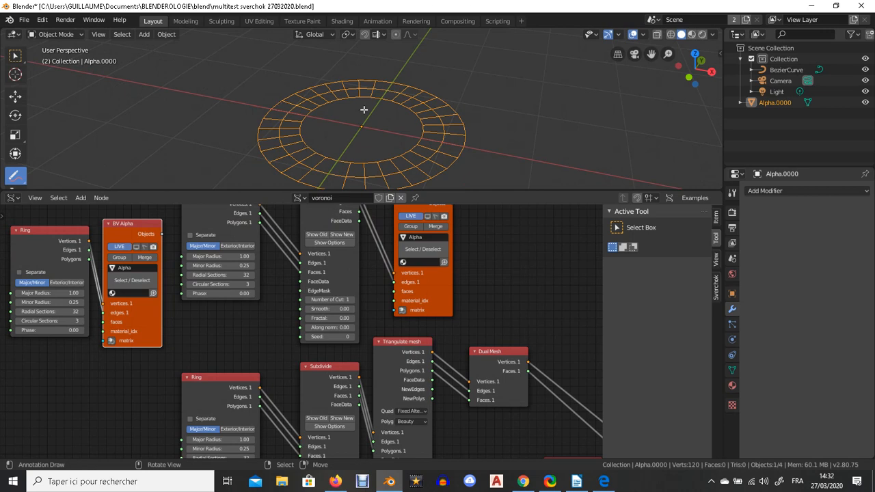
Step: Make the BV Alpha of the Ring and Subdivide chain live to view the subdivided ring's edges
middle_drag(473, 259, 374, 303)
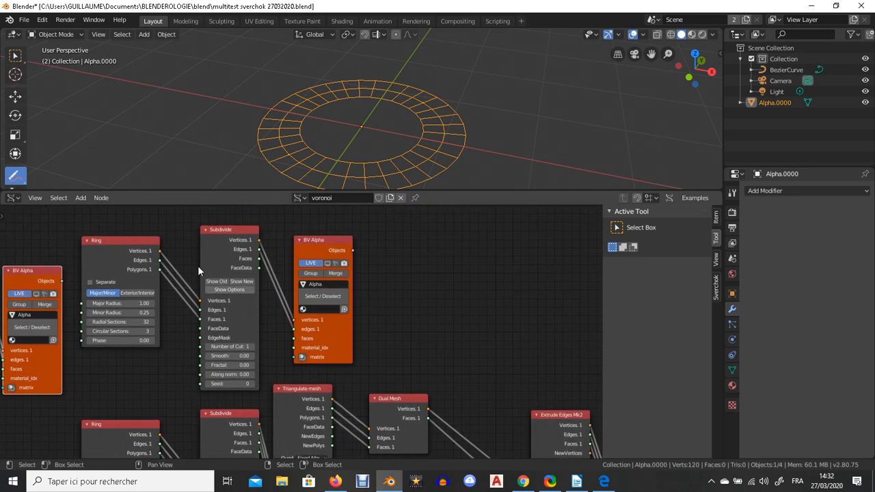
click(311, 264)
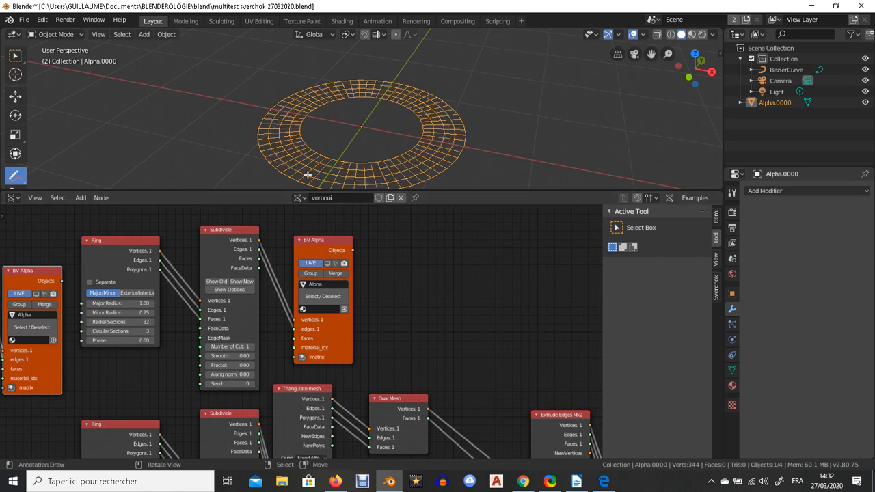
scroll(277, 175, down, 4)
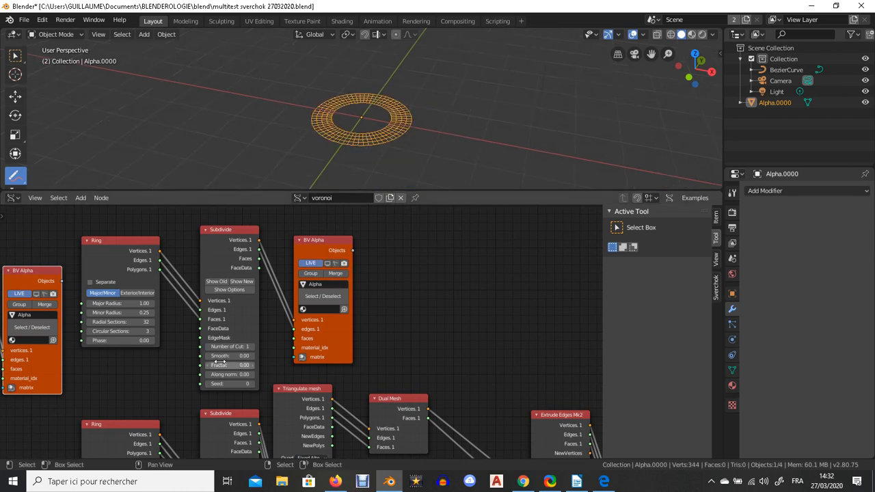
Step: Duplicate the Ring, Subdivide and Triangulate mesh nodes of the full chain and place the copies to the left of the originals
scroll(277, 231, down, 5)
middle_drag(363, 263, 331, 417)
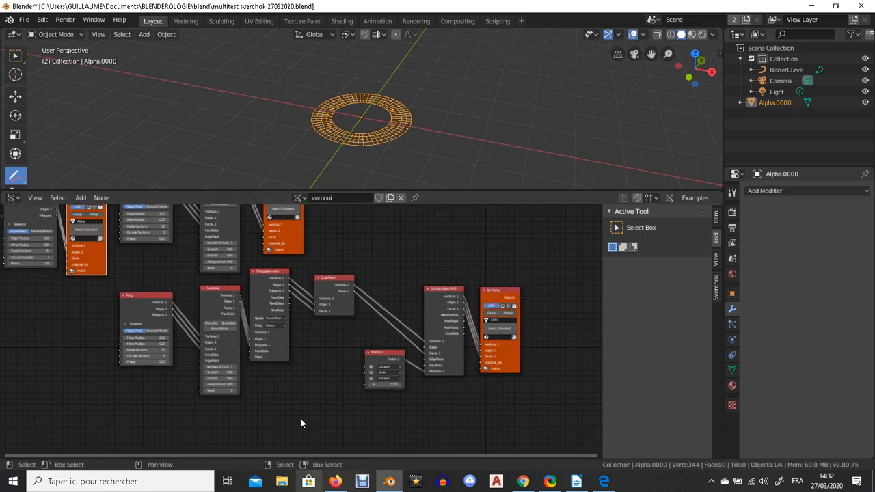
middle_drag(256, 365, 256, 401)
click(140, 331)
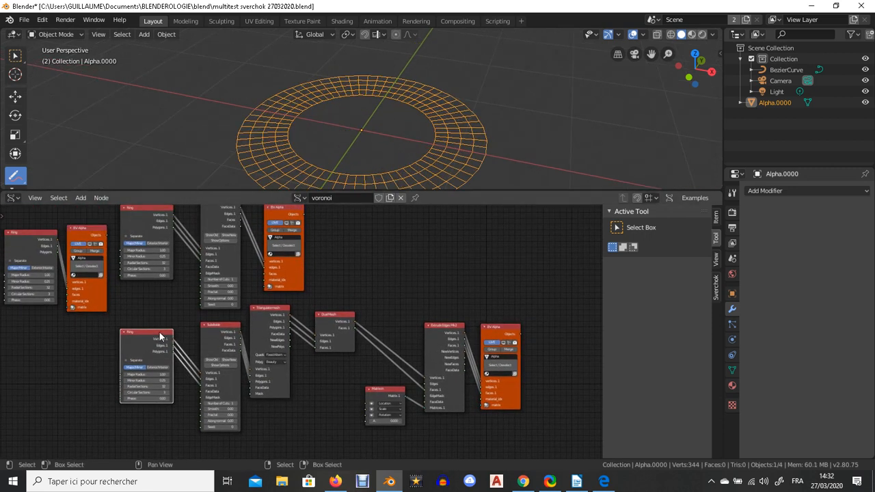
click(216, 324)
shift+click(264, 310)
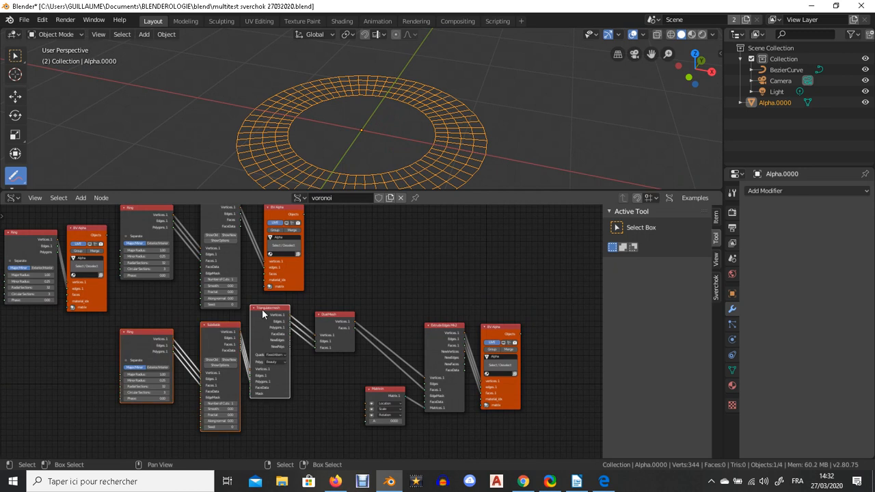
key(shift+d)
key(x)
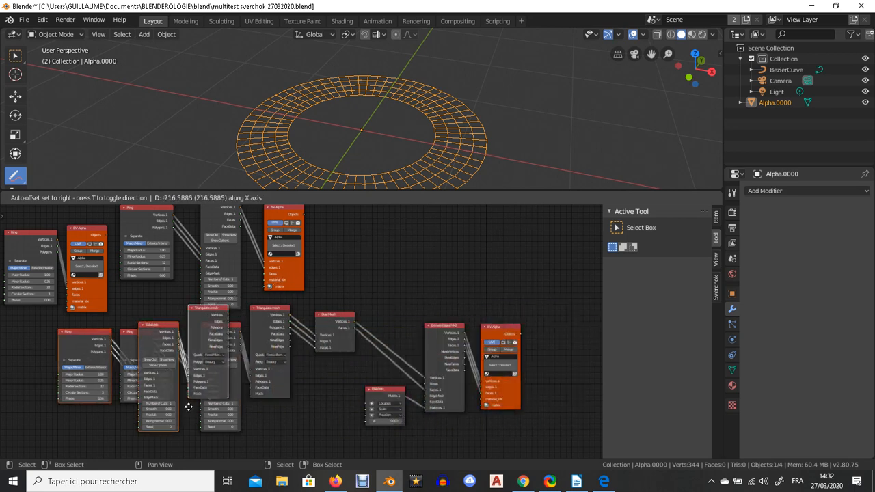
click(91, 426)
Step: Move the duplicated Ring, Subdivide and Triangulate mesh nodes into the empty area below and left of the full chain
scroll(175, 303, down, 2)
middle_drag(157, 321, 333, 271)
scroll(280, 328, up, 3)
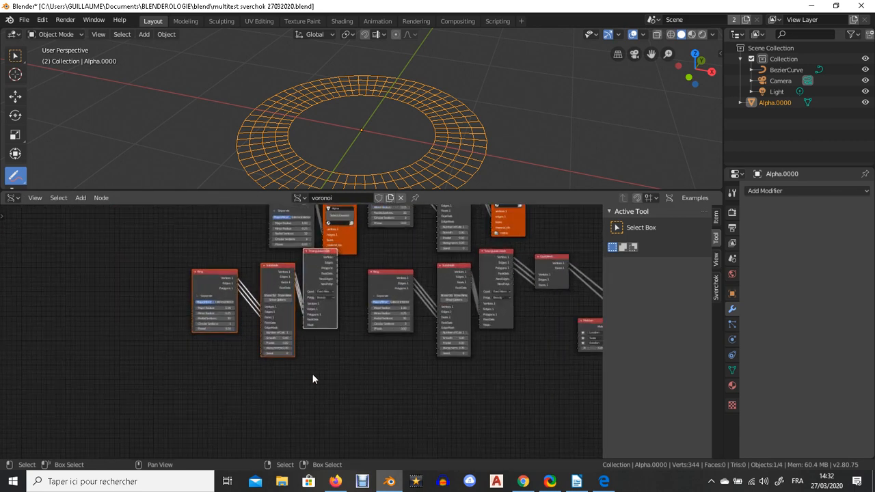
key(g)
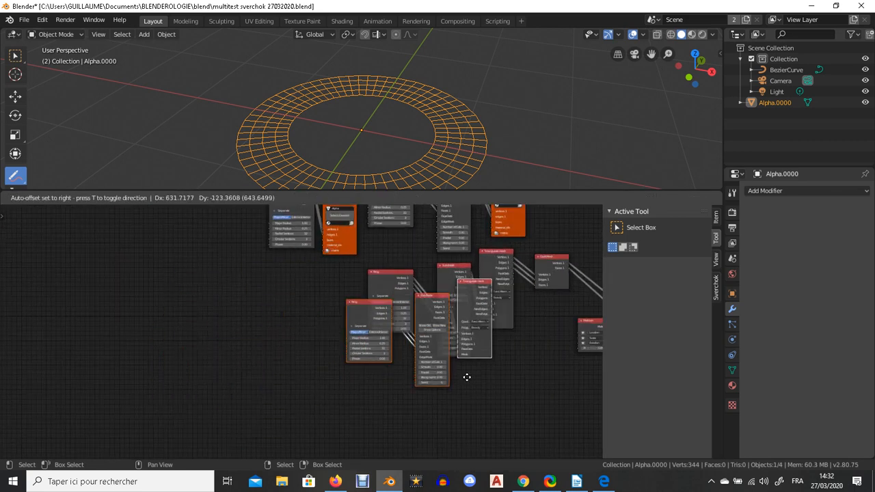
click(275, 436)
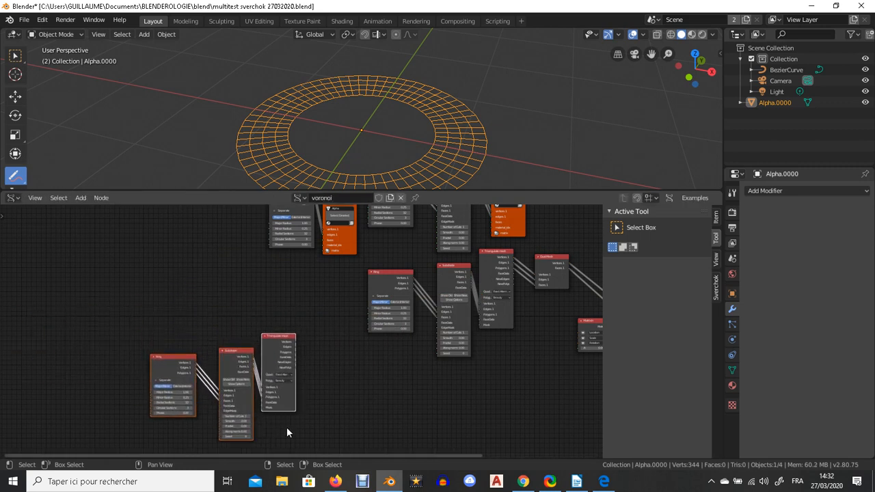
Step: Duplicate the BV Alpha at the end of the full chain and place the copy beside the duplicated Triangulate mesh node
scroll(202, 383, up, 1)
middle_drag(252, 350, 224, 282)
middle_drag(350, 306, 172, 357)
scroll(236, 366, down, 1)
click(535, 257)
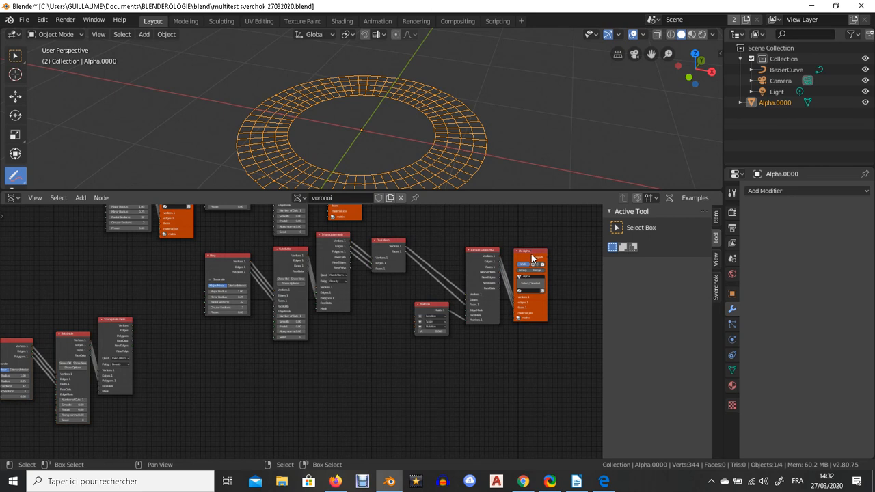
key(shift+d)
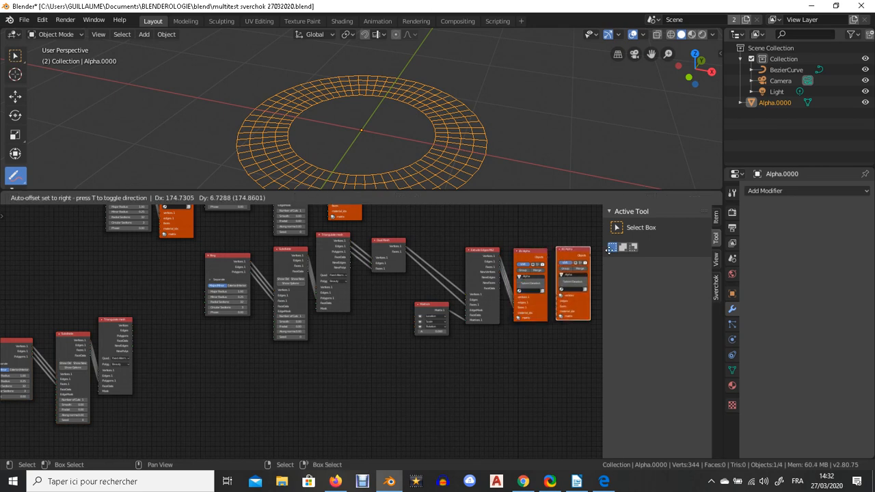
click(150, 360)
scroll(150, 360, up, 6)
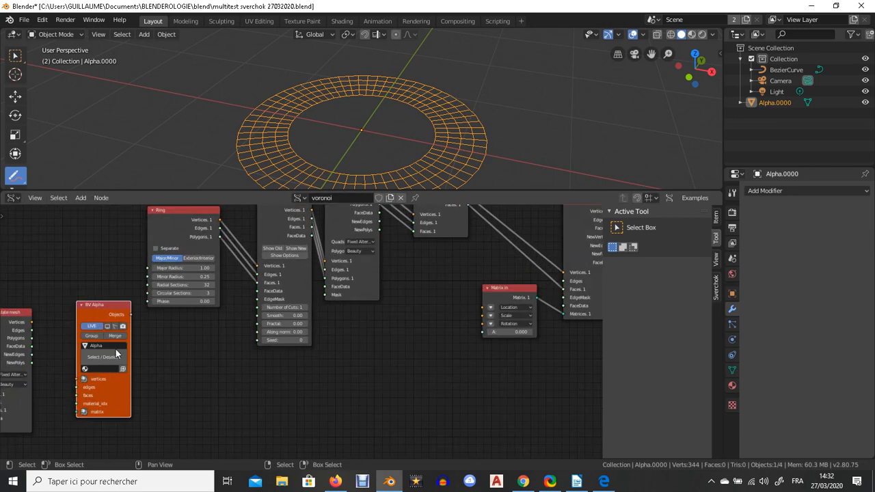
drag(96, 301, 82, 308)
Step: Link the duplicated Triangulate mesh's Vertices and Edges outputs to the new BV Alpha, leaving faces unconnected
drag(31, 322, 63, 385)
drag(31, 330, 62, 392)
drag(31, 338, 34, 411)
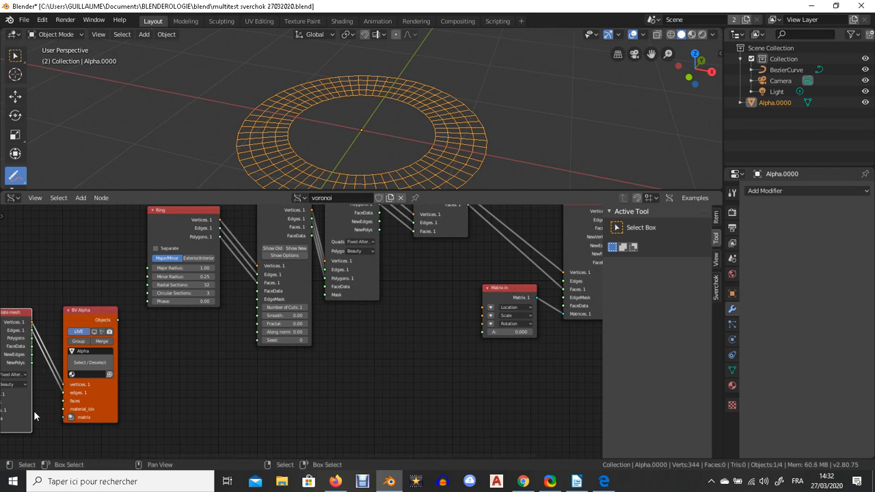
Step: Make the triangulated chain's BV Alpha live and examine the ring's triangulated edges up close
click(77, 332)
scroll(199, 105, up, 4)
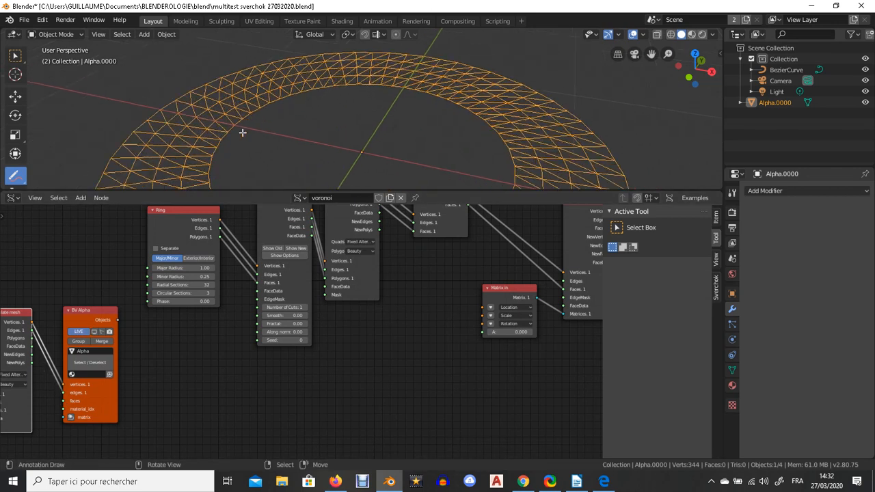
scroll(419, 59, down, 3)
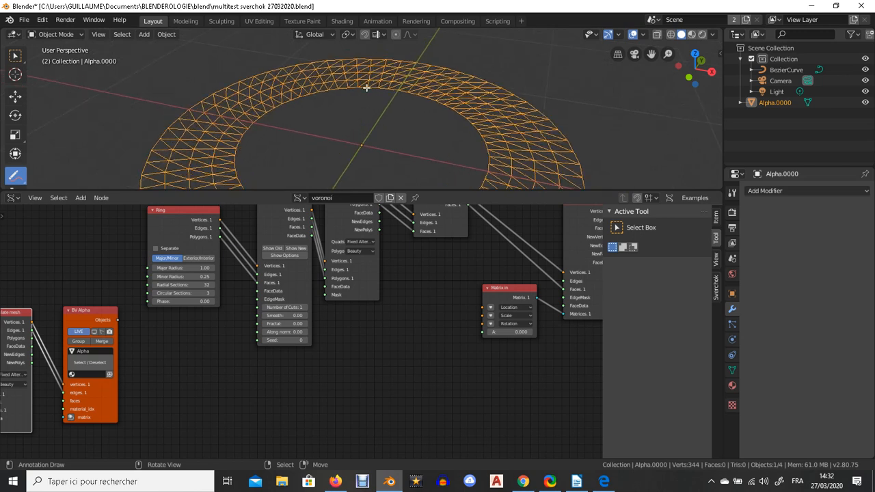
scroll(311, 333, down, 3)
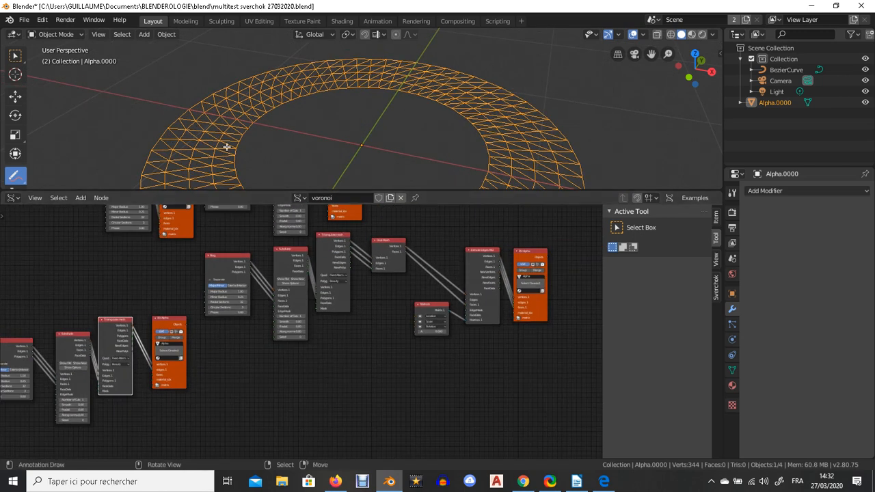
scroll(220, 141, up, 3)
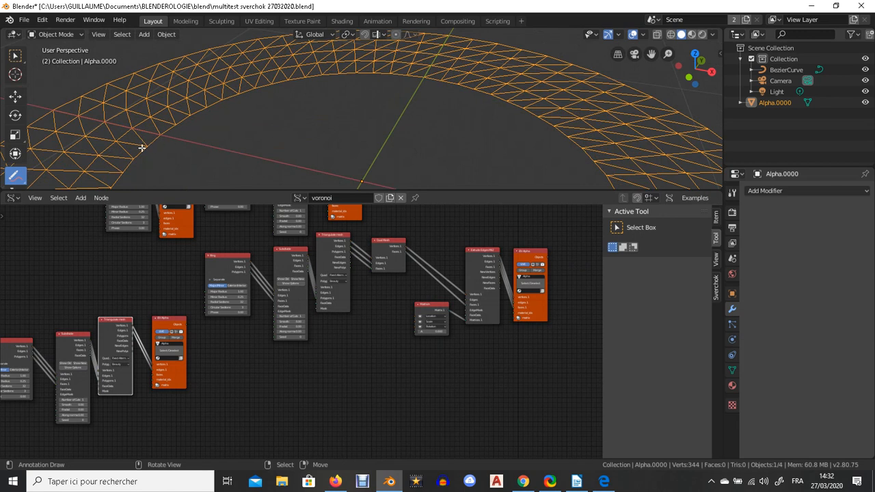
scroll(127, 123, down, 1)
scroll(160, 131, down, 1)
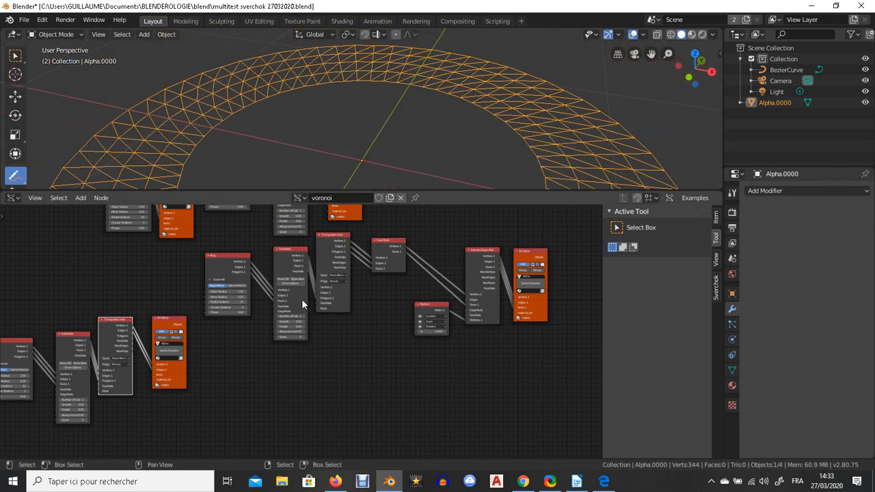
Step: Reposition the Dual Mesh, Matrix in and Extrude Edges Mk2 nodes slightly within the full voronoi chain
scroll(396, 253, up, 2)
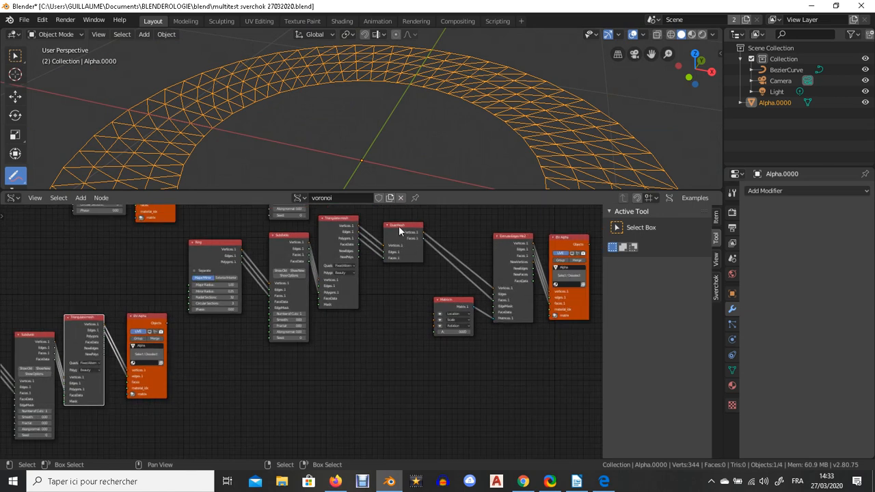
scroll(397, 227, up, 1)
drag(411, 219, 414, 228)
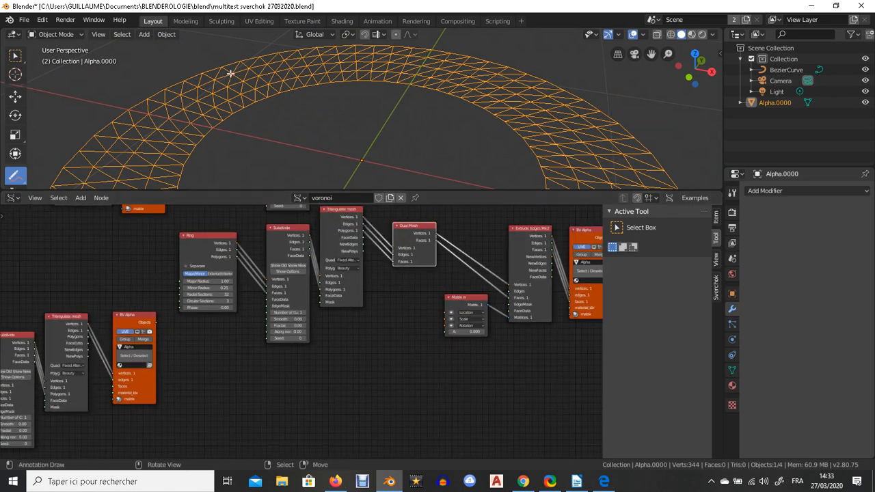
drag(463, 299, 454, 314)
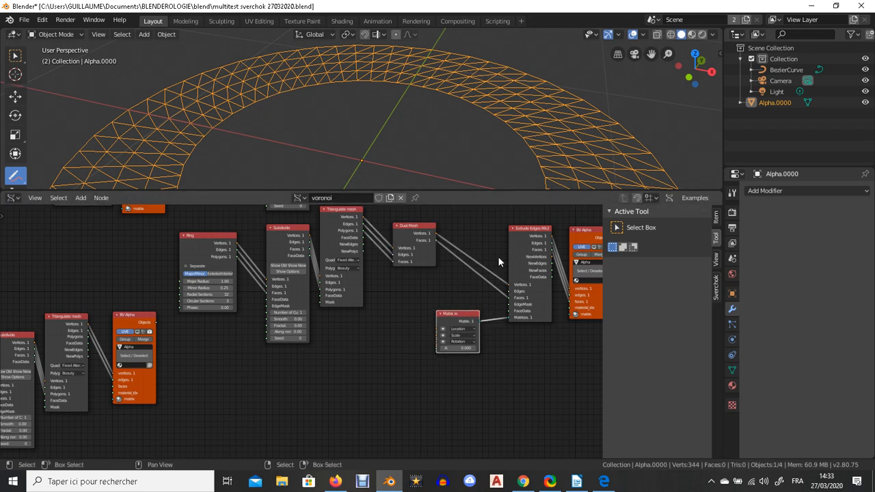
drag(524, 228, 507, 233)
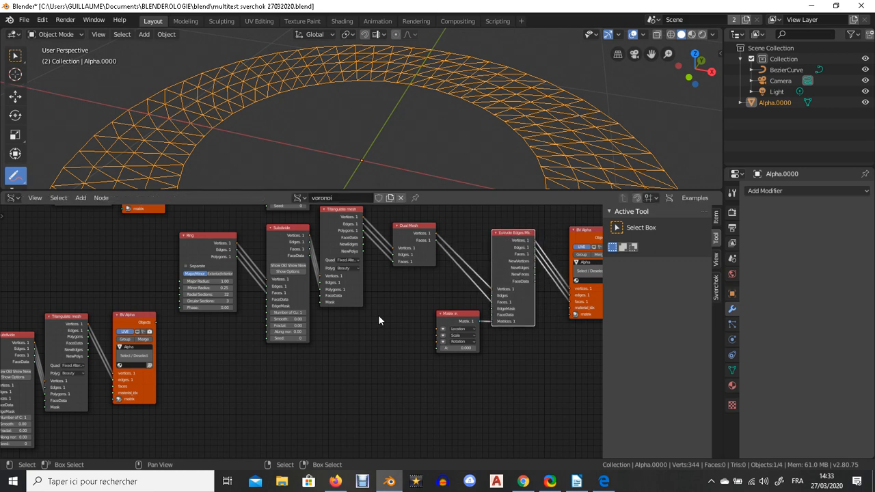
Step: Disconnect Dual Mesh from Extrude Edges Mk2 in the full chain and move Extrude Edges Mk2, Matrix in and BV Alpha to make room
scroll(411, 314, down, 1)
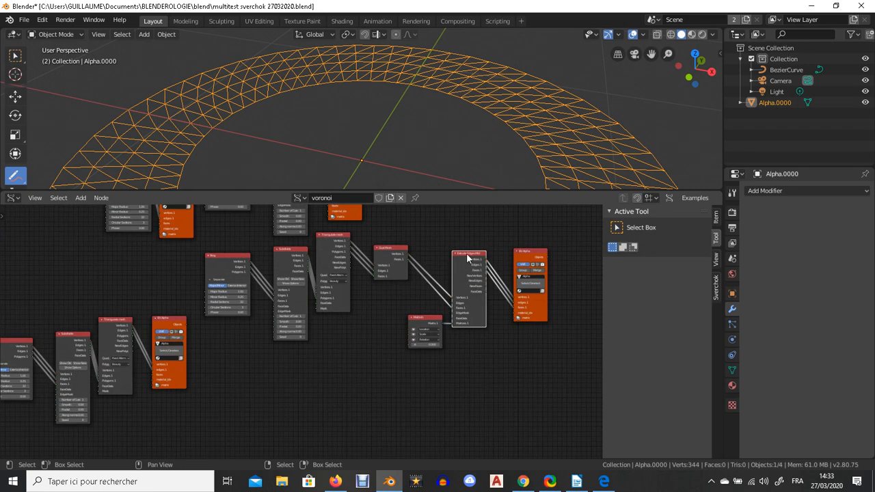
click(447, 301)
mouse_move(452, 296)
mouse_down()
mouse_move(449, 305)
mouse_move(441, 286)
mouse_up()
drag(469, 253, 479, 294)
drag(429, 320, 429, 349)
click(527, 254)
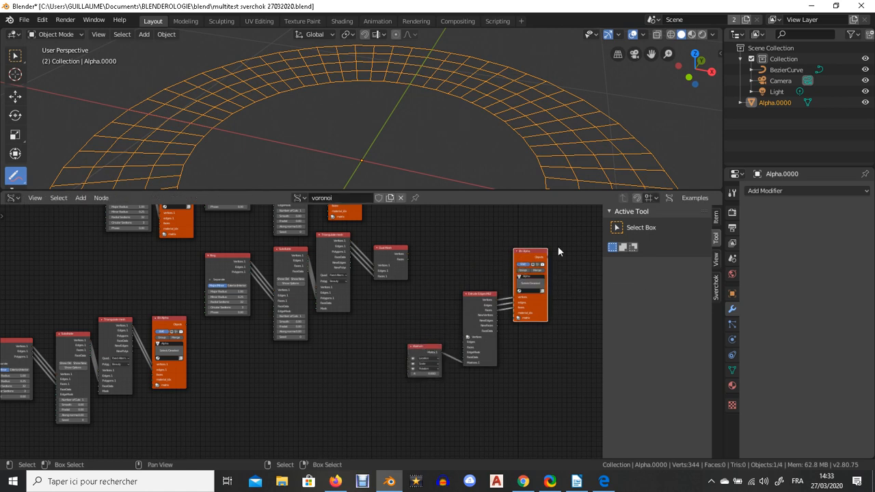
mouse_move(517, 250)
mouse_down()
mouse_move(461, 230)
mouse_move(527, 250)
mouse_move(531, 259)
mouse_up()
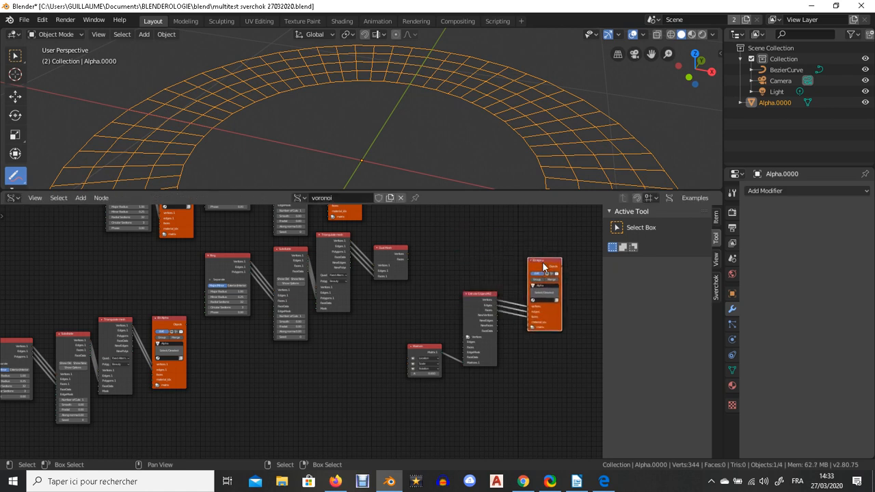
Step: Duplicate the BV Alpha beside the Dual Mesh node, link Dual Mesh's Vertices output to it and make it live
key(shift+d)
click(427, 264)
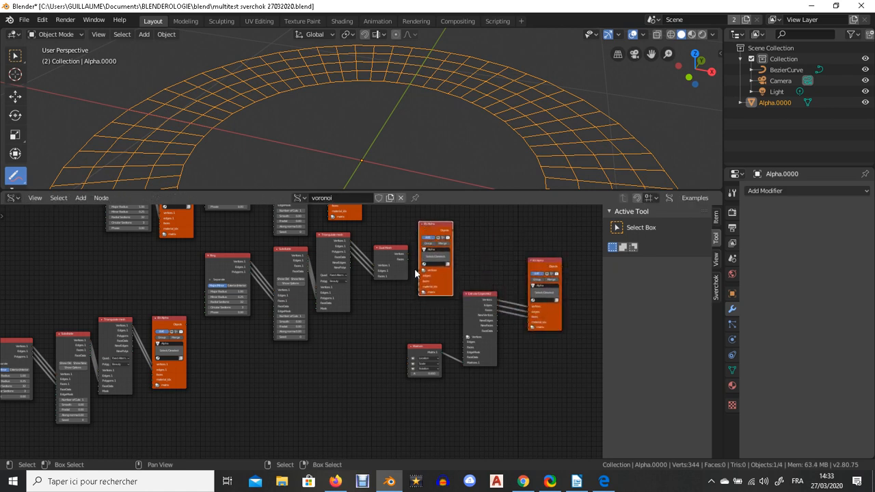
scroll(304, 317, up, 4)
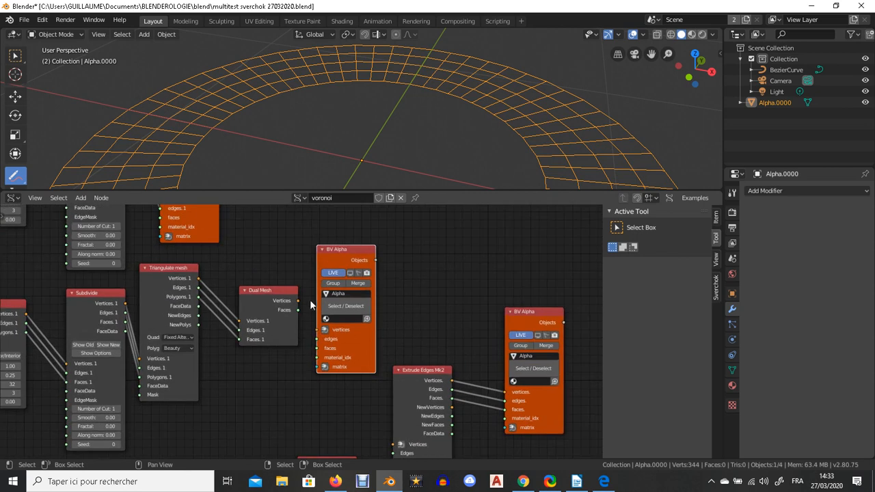
drag(298, 301, 318, 329)
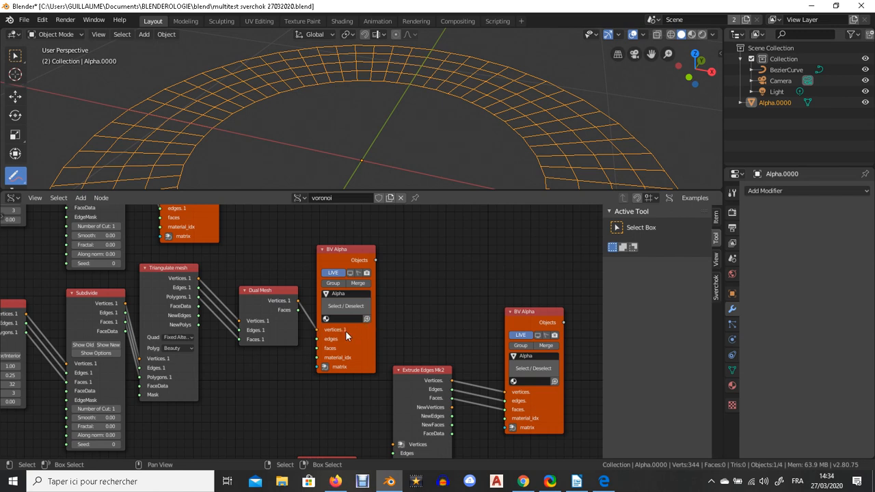
click(335, 272)
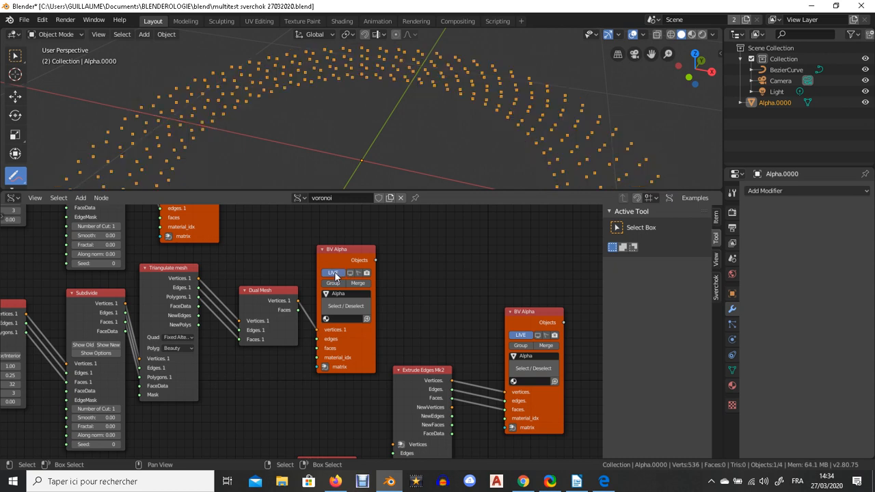
Step: Link Dual Mesh's Faces output to the duplicated BV Alpha's faces input and examine the dual mesh ring in the viewport
drag(298, 310, 317, 348)
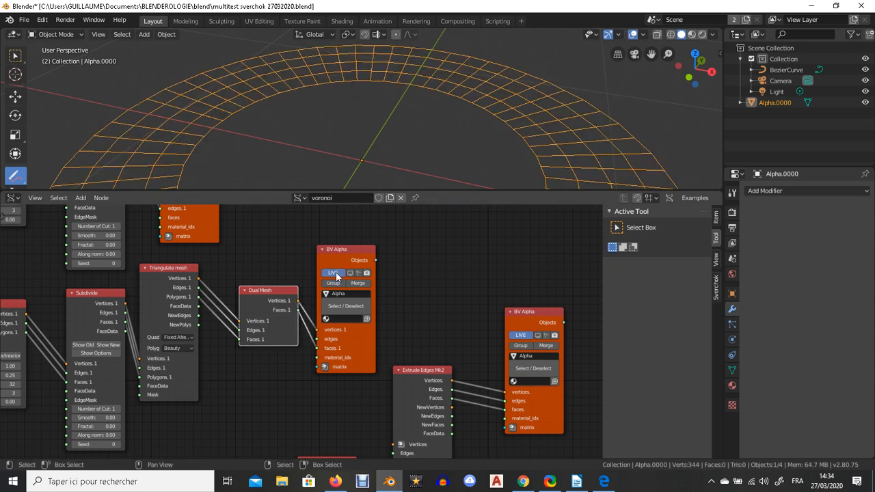
scroll(335, 144, down, 4)
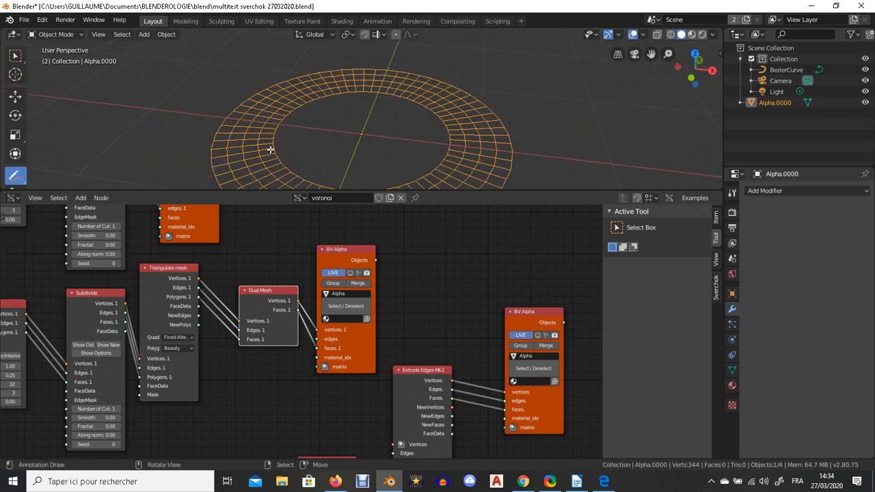
scroll(266, 138, up, 2)
mouse_move(265, 137)
middle_down()
mouse_move(269, 123)
mouse_move(266, 144)
middle_up()
scroll(235, 120, down, 1)
scroll(235, 119, down, 1)
Step: Delete the BV Alpha beside Dual Mesh and reconnect Dual Mesh's Vertices and Faces to the matching inputs of Extrude Edges Mk2
drag(273, 296, 265, 295)
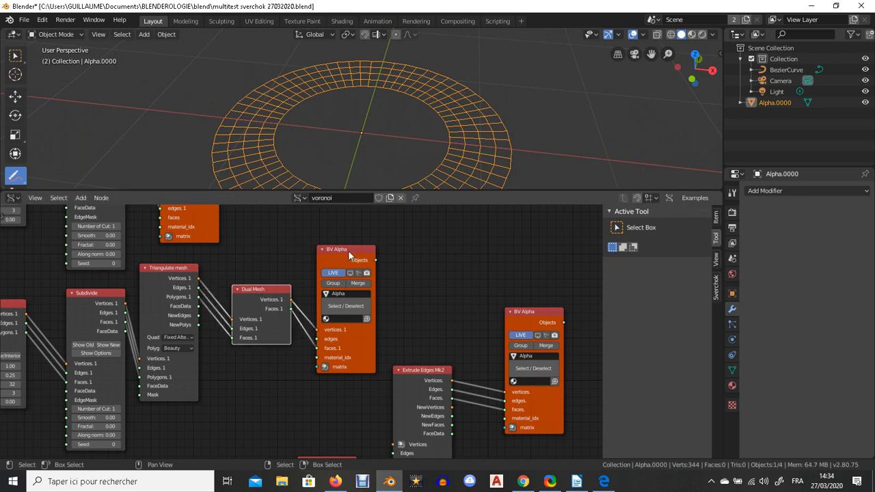
drag(420, 370, 418, 278)
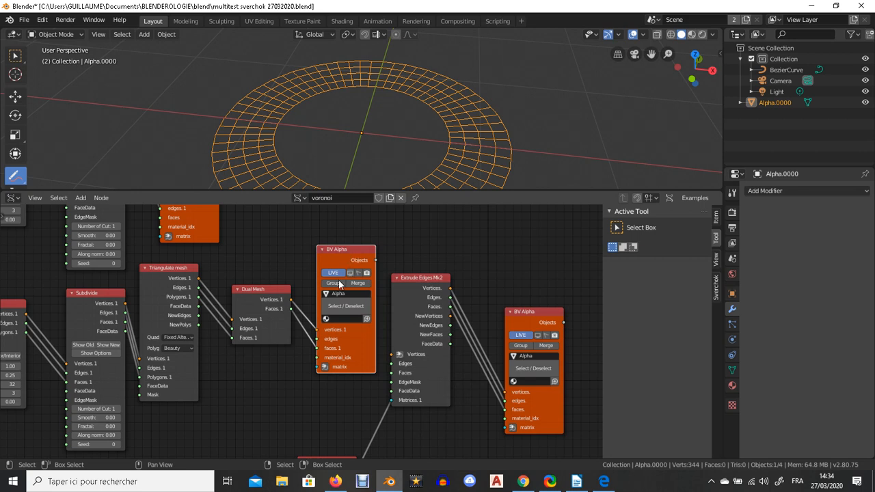
key(x)
drag(292, 299, 392, 354)
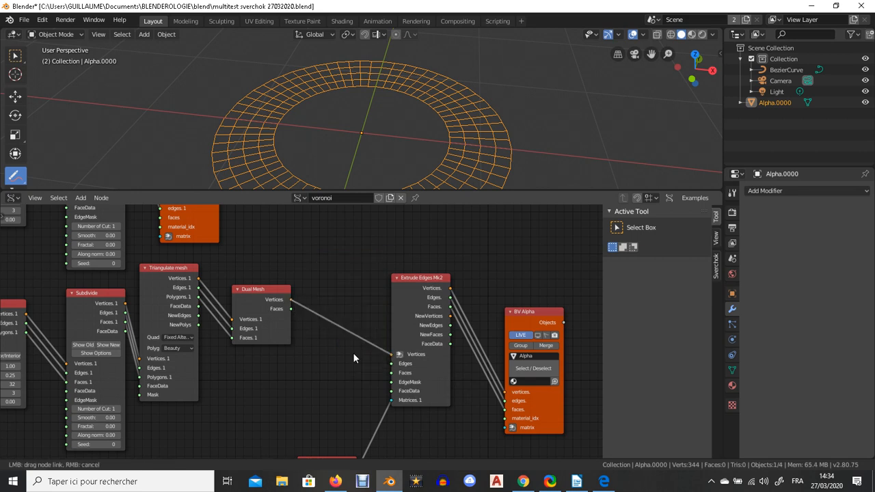
drag(292, 309, 393, 373)
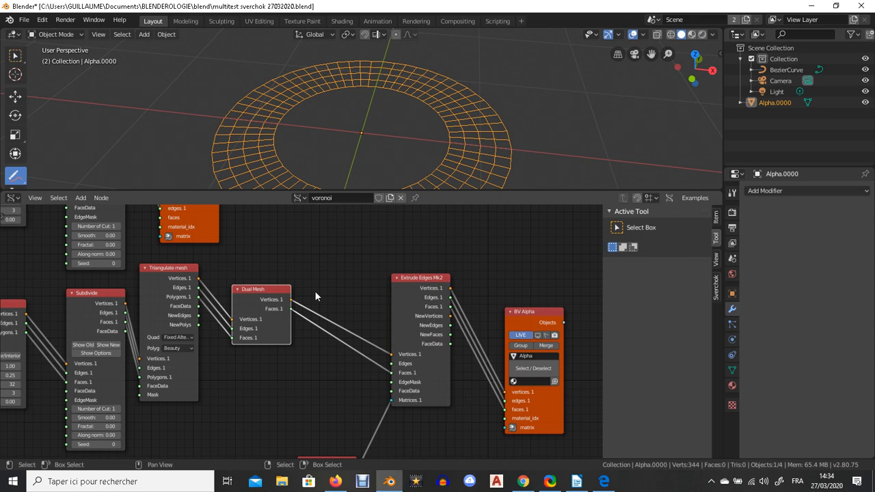
Step: Make the full chain's BV Alpha live, orbit around the extruded ring and move Matrix in closer to Extrude Edges Mk2
click(519, 335)
middle_drag(373, 145, 415, 140)
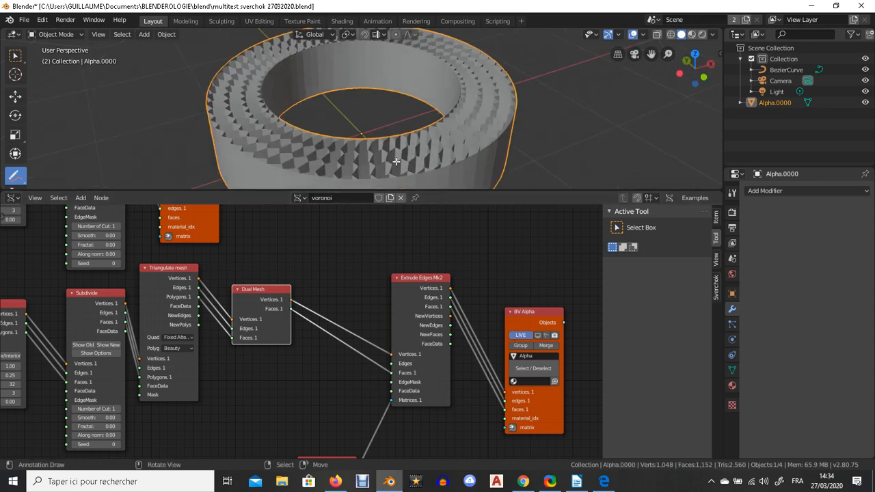
scroll(394, 246, down, 2)
drag(324, 443, 341, 390)
scroll(387, 334, up, 1)
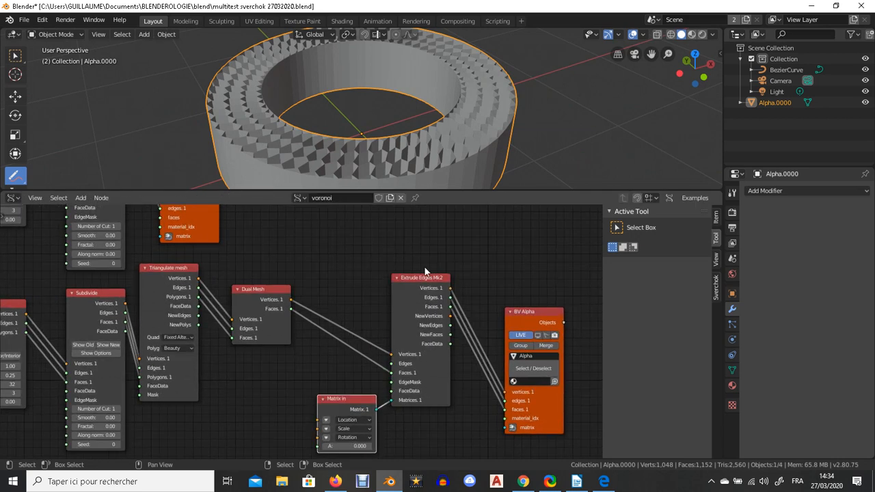
Step: Unlink Matrix in from Extrude Edges Mk2's Matrices input to view the ring without extrusion, and link it back
drag(391, 400, 386, 413)
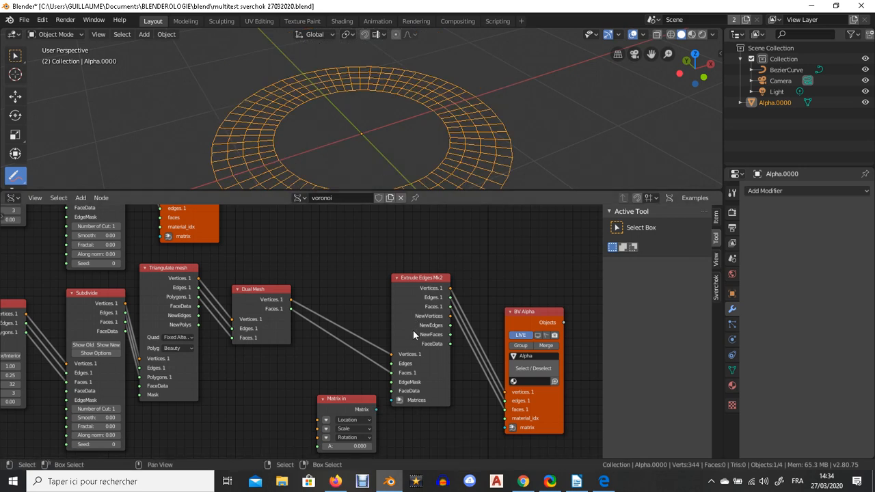
scroll(390, 419, up, 1)
scroll(388, 417, up, 1)
drag(389, 421, 325, 387)
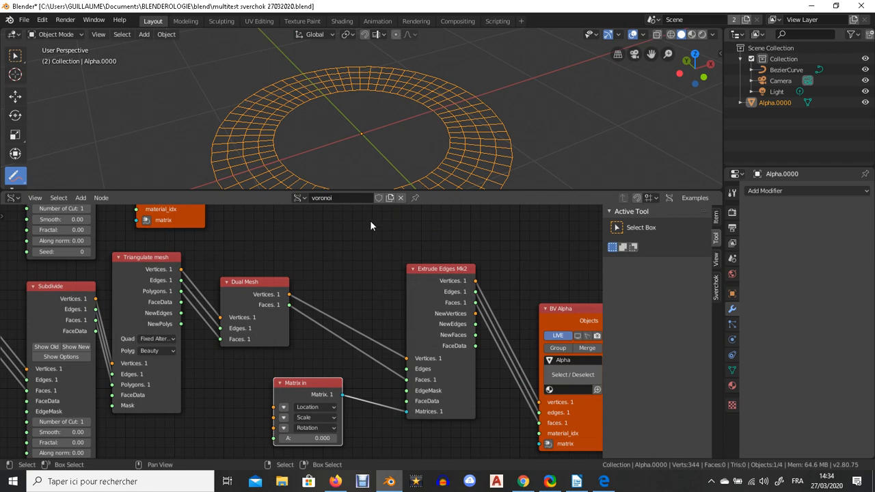
Step: Sketch a flat square grid annotation in the empty space between the Dual Mesh and Extrude Edges Mk2 nodes
mouse_move(322, 232)
mouse_down()
mouse_move(322, 295)
mouse_move(384, 298)
mouse_move(384, 218)
mouse_move(314, 221)
mouse_move(382, 248)
mouse_up()
drag(324, 265, 382, 265)
drag(327, 278, 383, 278)
mouse_move(339, 228)
mouse_down()
mouse_move(340, 299)
mouse_move(353, 281)
mouse_move(353, 298)
mouse_up()
drag(375, 220, 368, 292)
Step: Sketch a gridded 3D box annotation above the Extrude Edges Mk2 node to illustrate the extruded mesh
drag(420, 247, 507, 251)
mouse_move(466, 227)
mouse_down()
mouse_move(527, 227)
mouse_move(505, 255)
mouse_move(476, 245)
mouse_up()
mouse_move(517, 229)
mouse_down()
mouse_move(487, 245)
mouse_move(490, 235)
mouse_move(508, 239)
mouse_up()
mouse_move(466, 227)
mouse_down()
mouse_move(515, 229)
mouse_move(501, 236)
mouse_up()
mouse_move(425, 219)
mouse_down()
mouse_move(426, 245)
mouse_move(460, 206)
mouse_move(463, 228)
mouse_up()
mouse_move(533, 225)
mouse_down()
mouse_move(532, 203)
mouse_move(489, 227)
mouse_move(509, 227)
mouse_move(509, 245)
mouse_move(528, 234)
mouse_move(508, 231)
mouse_up()
mouse_move(443, 213)
mouse_down()
mouse_move(440, 234)
mouse_move(448, 236)
mouse_up()
mouse_move(457, 211)
mouse_down()
mouse_move(457, 230)
mouse_move(447, 213)
mouse_move(519, 221)
mouse_up()
drag(429, 219, 430, 248)
drag(459, 212, 505, 205)
drag(501, 215, 525, 204)
mouse_move(452, 215)
mouse_down()
mouse_move(518, 217)
mouse_move(531, 207)
mouse_up()
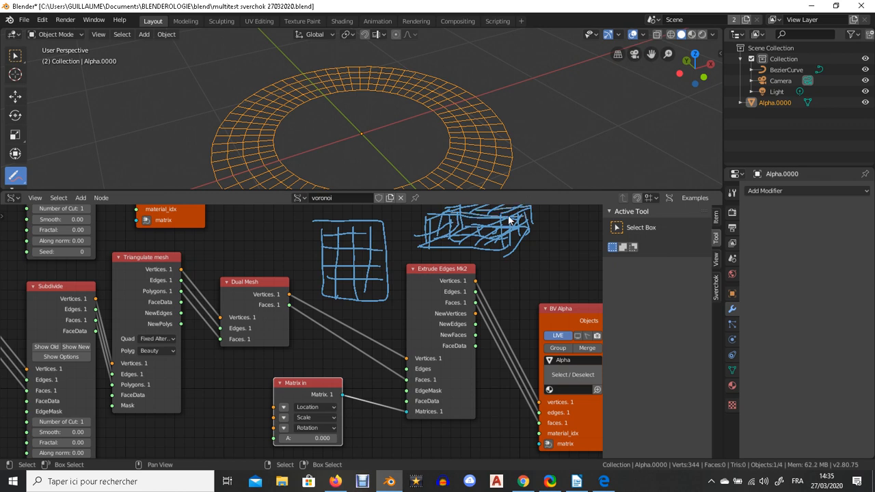
Step: Shift the Matrix in node slightly, check its Location values and make the full chain's BV Alpha live
click(316, 417)
drag(304, 383, 338, 409)
scroll(345, 410, down, 1)
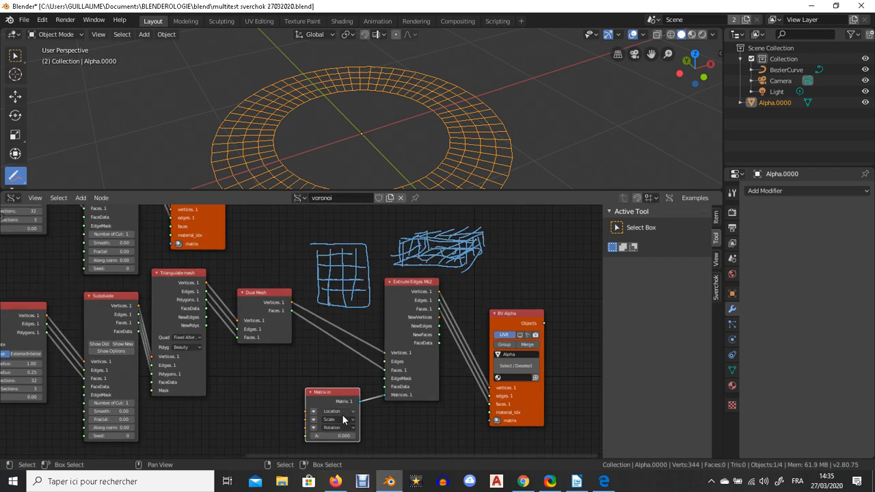
click(352, 412)
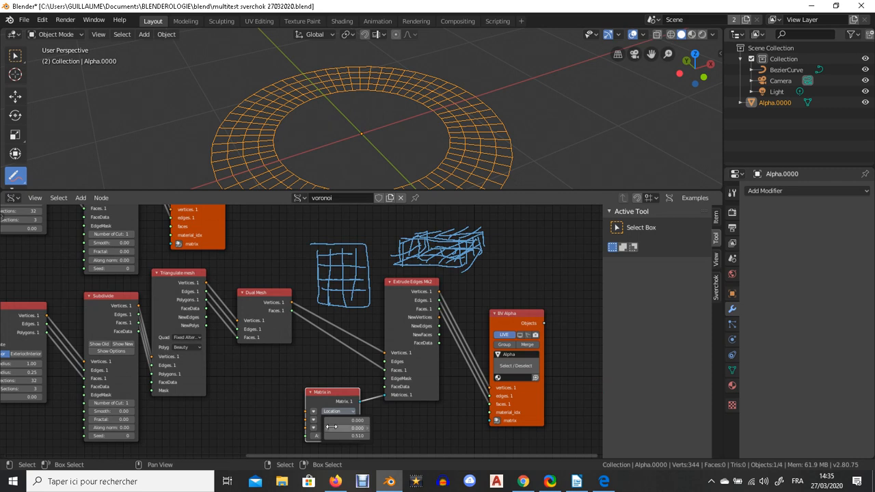
click(503, 333)
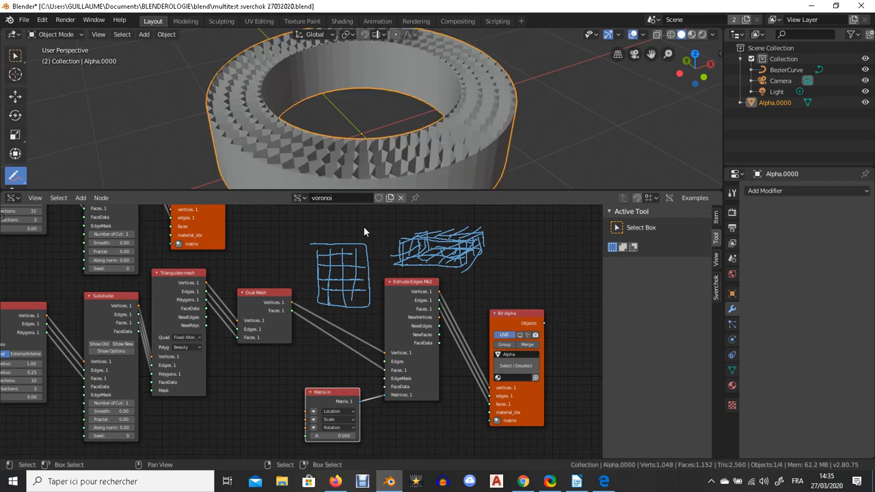
Step: Try a different X value in Matrix in's Location and reset it to 0
mouse_move(343, 413)
drag(348, 421, 408, 421)
click(350, 421)
text(0)
key(Return)
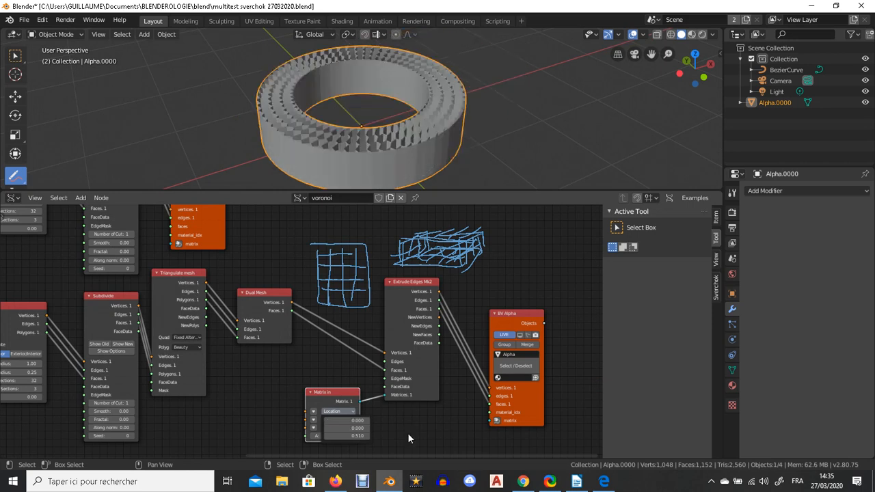
Step: Set the Z value of Matrix in's Location to 0.8
click(348, 435)
text(0.8)
key(Return)
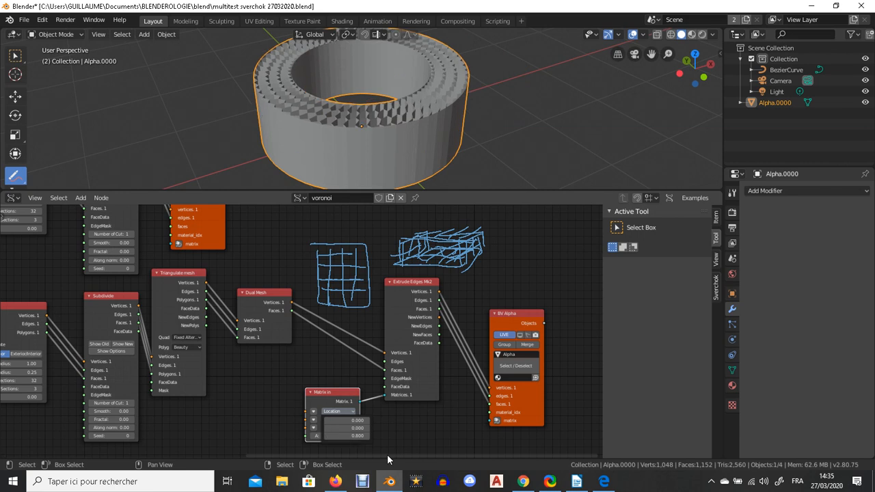
Step: Lower Matrix in's Location Z value for a thinner ring extrusion and move the Extrude Edges Mk2 node down slightly
click(354, 435)
text(2)
key(Return)
middle_drag(493, 137, 386, 117)
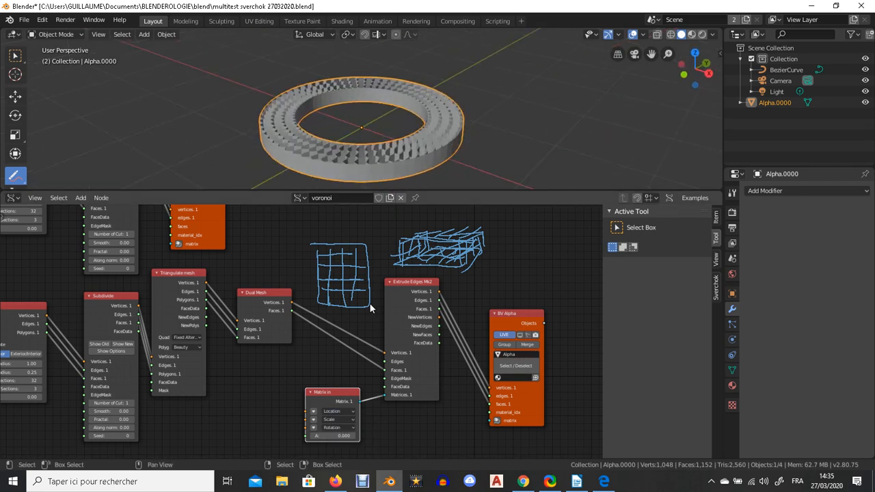
drag(415, 282, 409, 299)
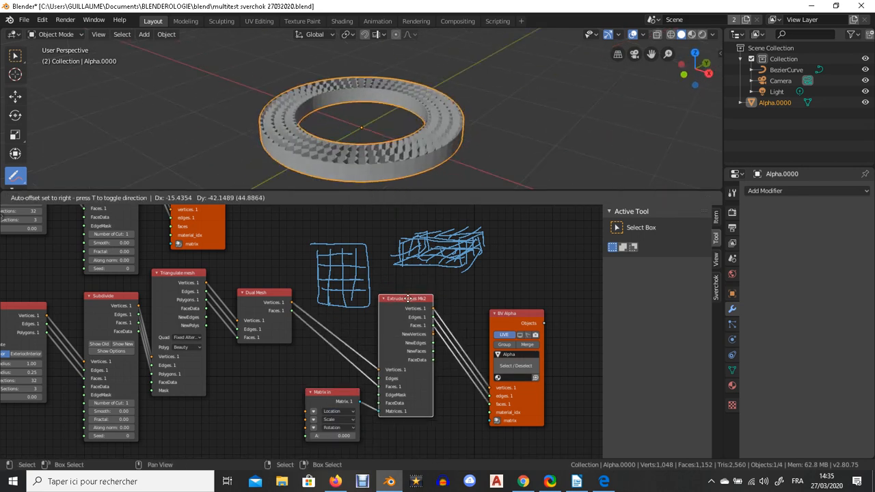
Step: Set the X value of Matrix in's Scale to 2 and inspect the stretched ring from the side
click(339, 419)
click(354, 428)
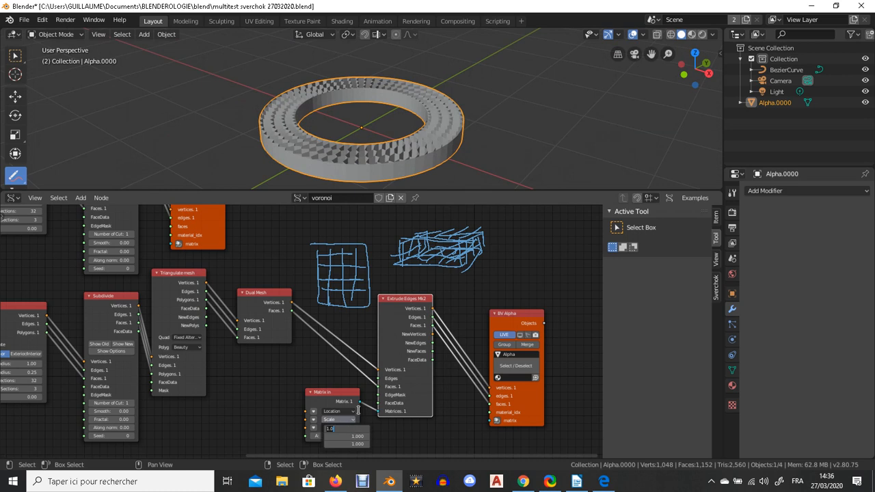
text(2)
key(Return)
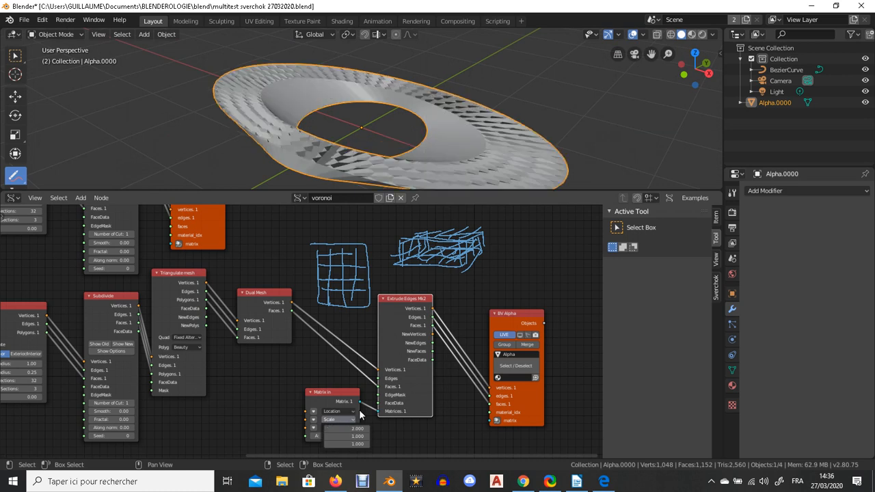
middle_drag(350, 131, 344, 92)
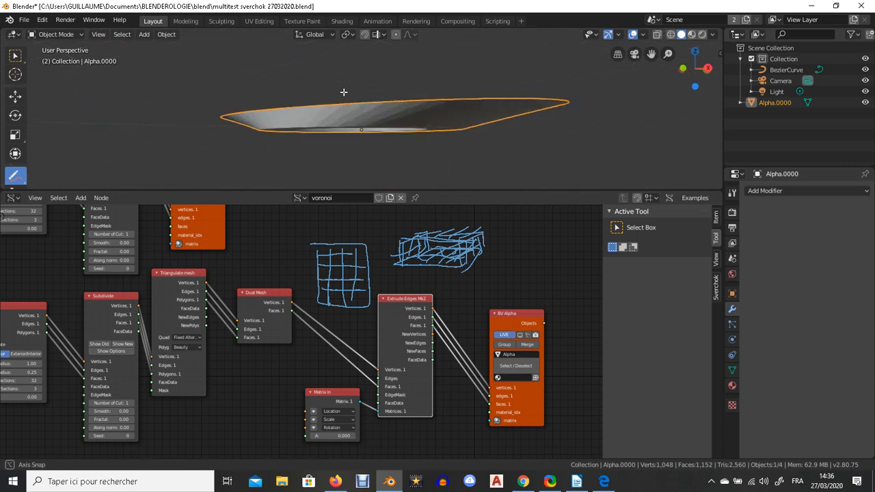
Step: Restore the X value of Matrix in's Scale to 1, leaving the angle value as it is
click(325, 436)
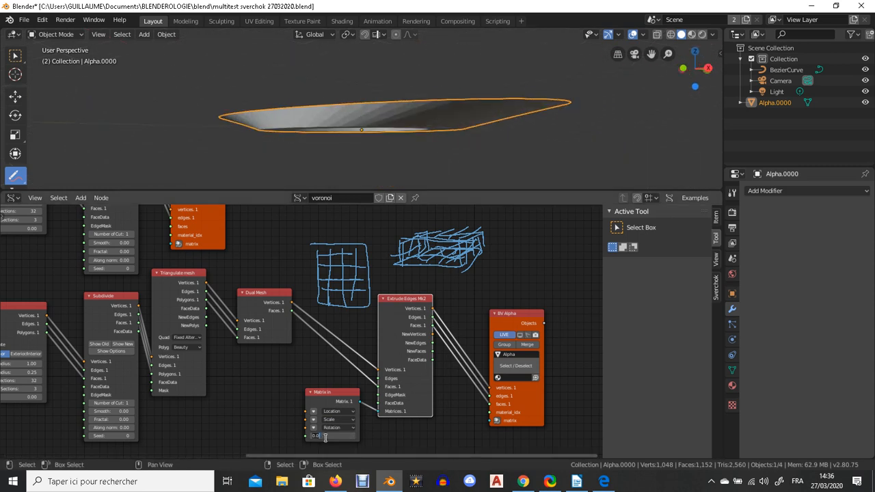
mouse_move(346, 419)
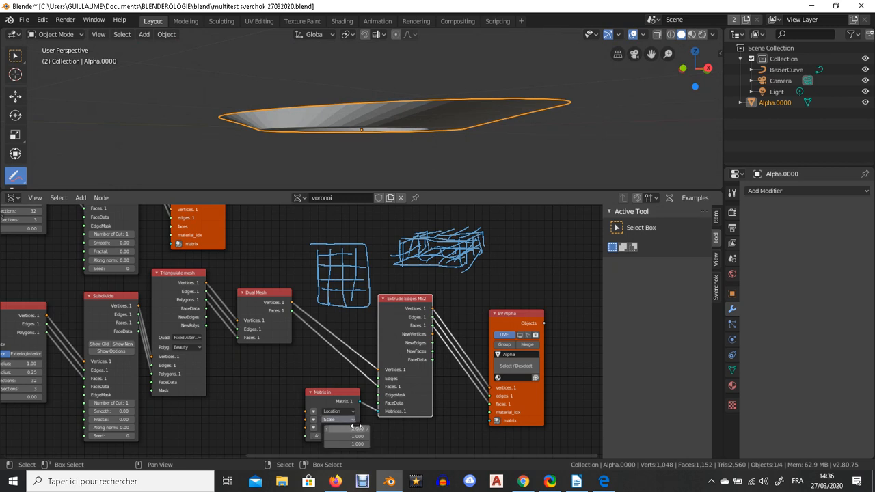
click(353, 429)
text(2.0)
key(Return)
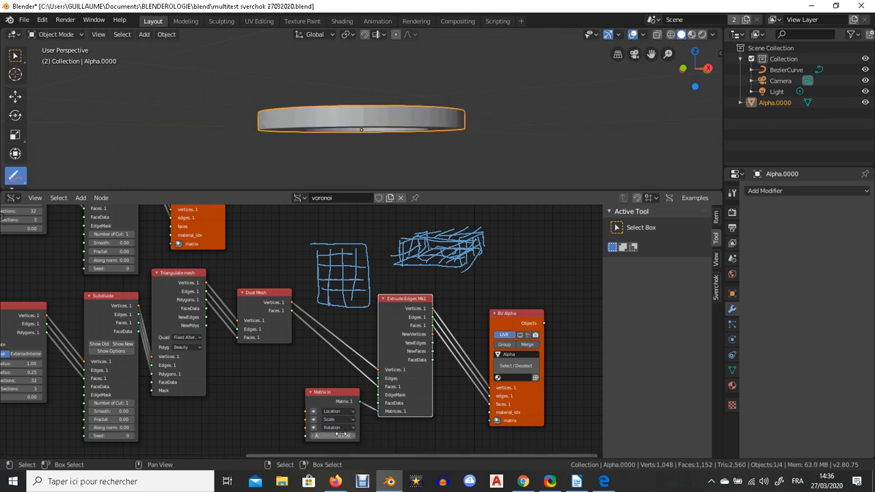
Step: Try editing the Z value of Matrix in's Scale, reset it to 1 and orbit around the ring
mouse_move(343, 418)
click(348, 444)
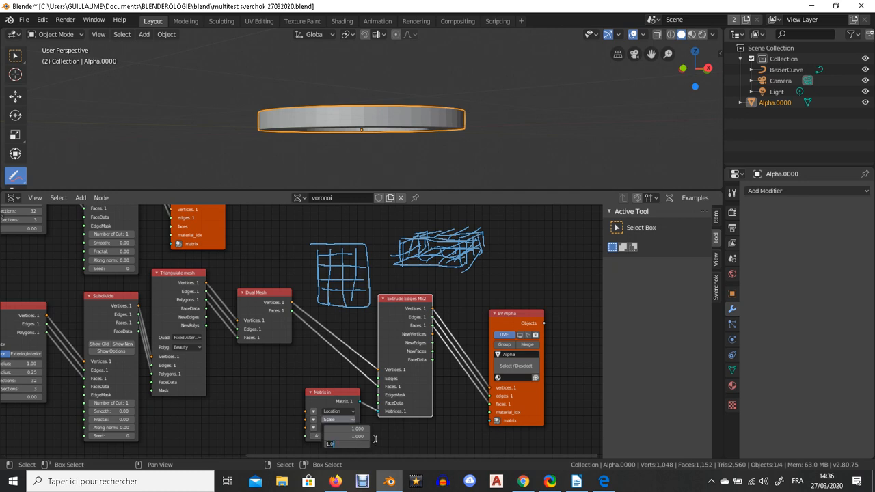
key(Return)
click(366, 443)
text(1)
key(Return)
middle_drag(316, 98, 432, 127)
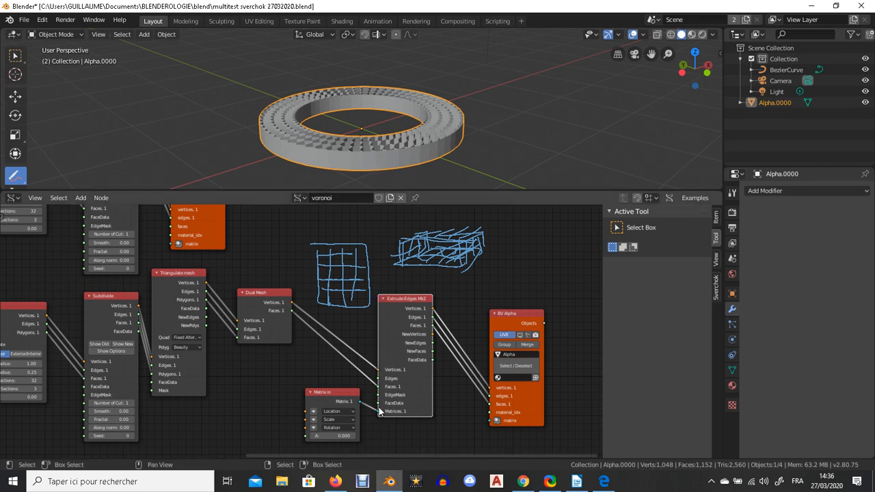
Step: Disconnect Matrix in from Extrude Edges Mk2 to show the flat ring again, and relink its Matrix output to the Matrices input
drag(379, 412, 372, 415)
drag(446, 370, 451, 367)
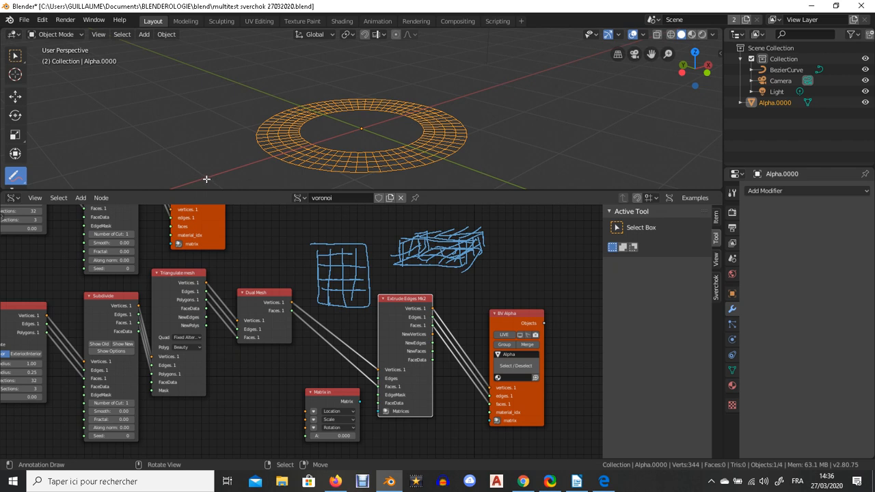
click(358, 404)
drag(360, 401, 381, 411)
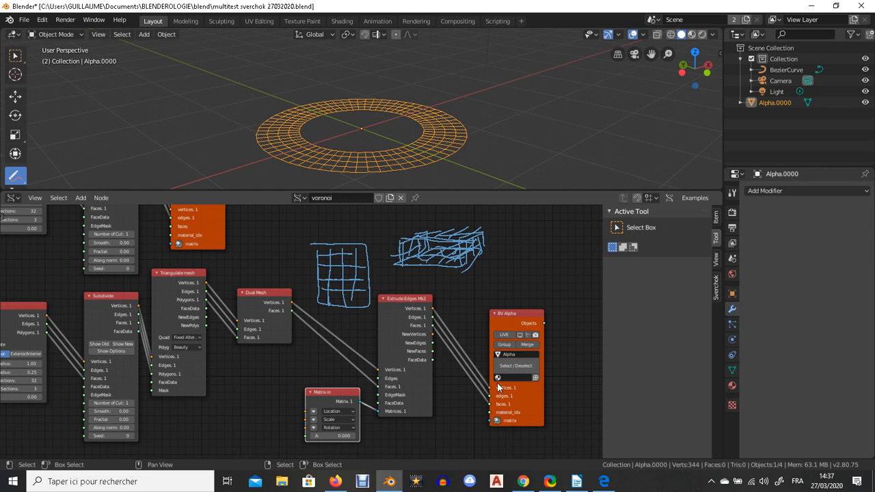
Step: Turn on live output in the voronoi tree's BV Alpha node and inspect the extruded ring from several angles
click(504, 335)
middle_drag(383, 117, 424, 116)
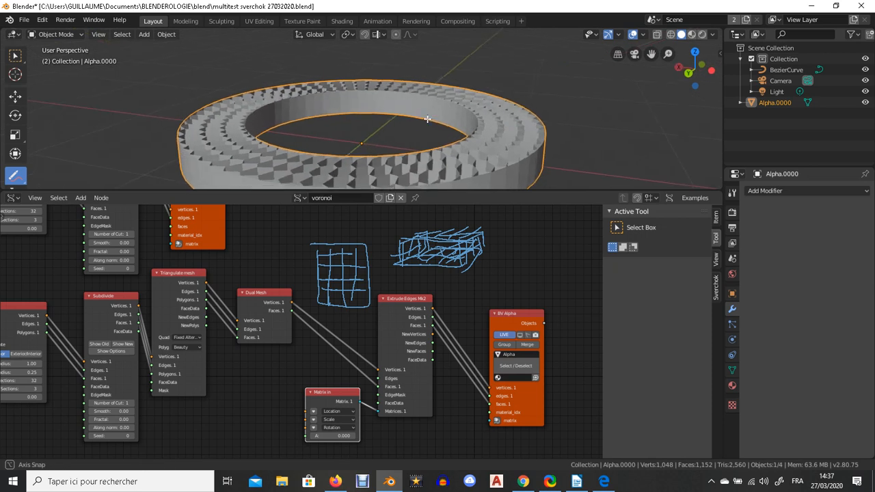
scroll(424, 116, down, 4)
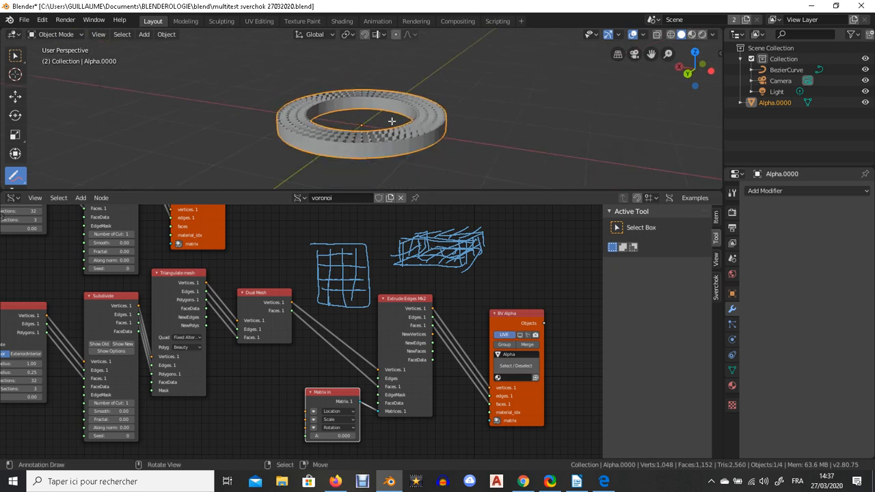
Step: Switch to the "bombe du futur" node tree, activate its BV Alpha live output and view the whole generated object
click(298, 199)
click(313, 213)
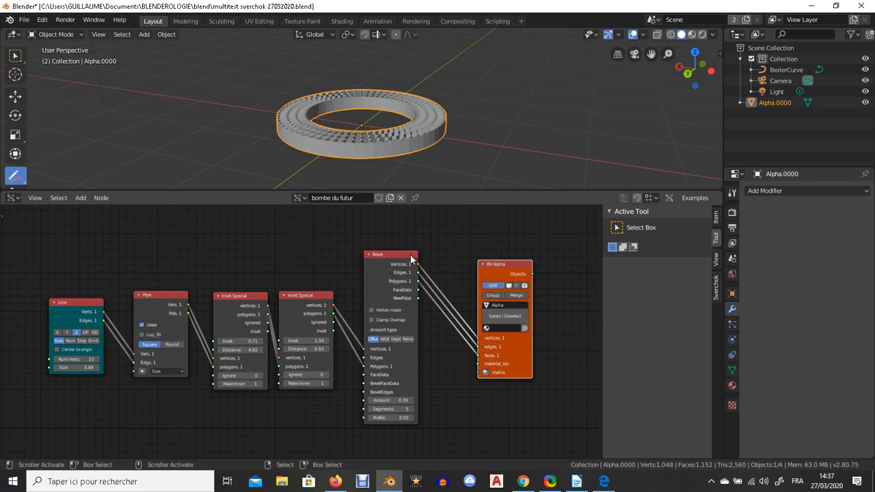
click(495, 286)
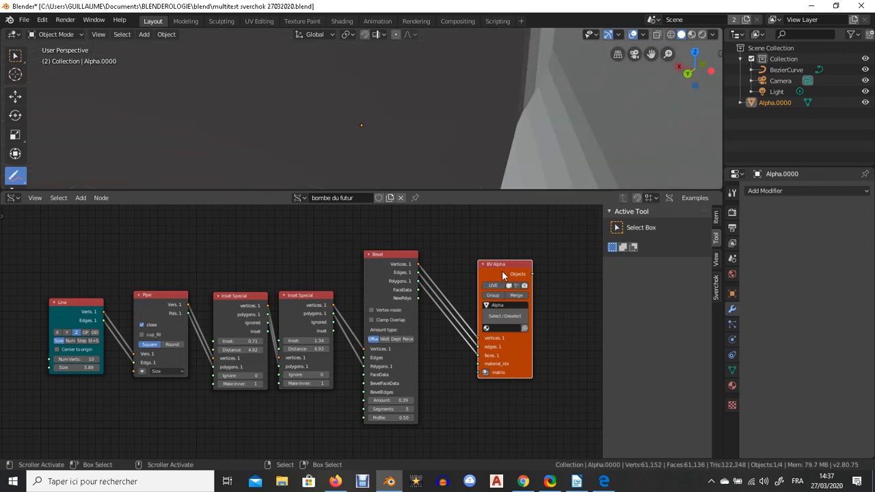
click(507, 287)
middle_drag(509, 143, 392, 108)
scroll(345, 97, down, 4)
scroll(123, 291, up, 2)
Step: Duplicate the Line node and place the copy above the original
middle_drag(96, 309, 202, 296)
drag(158, 299, 155, 307)
scroll(157, 319, down, 3)
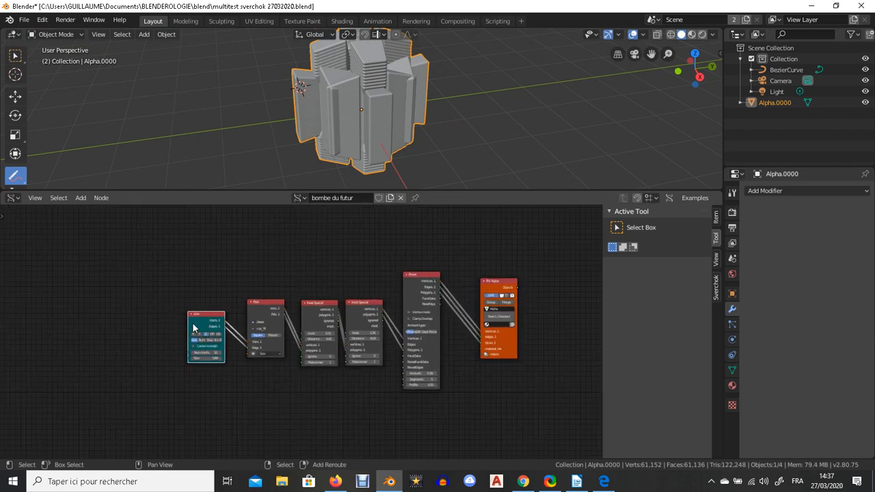
key(shift+d)
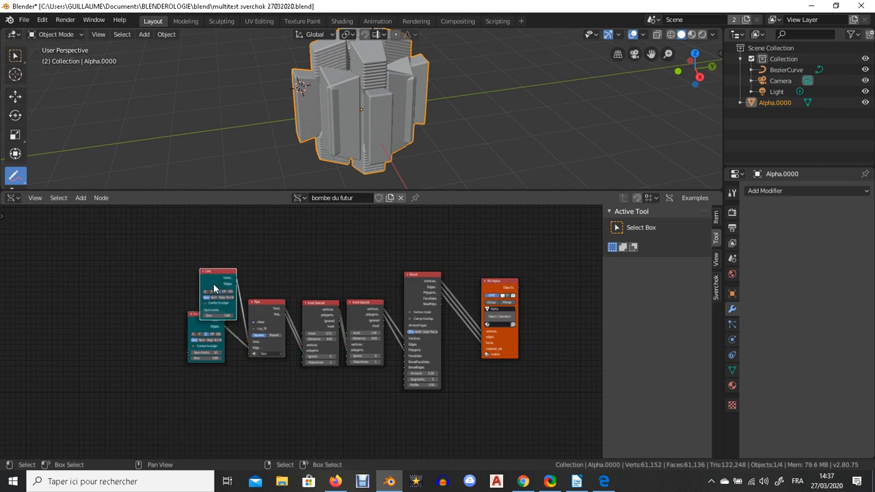
click(219, 275)
drag(255, 274, 232, 242)
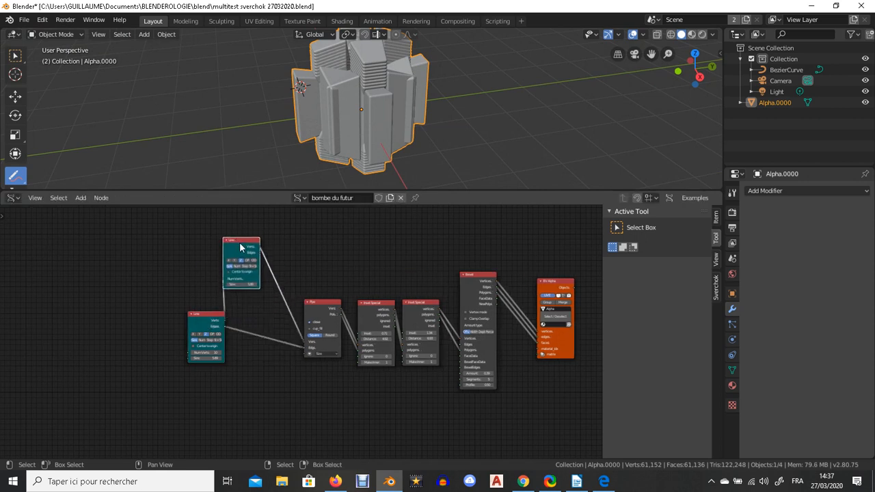
Step: Detach the copied Line node from the original Line and Pipe nodes and move it into free space above the original
click(224, 320)
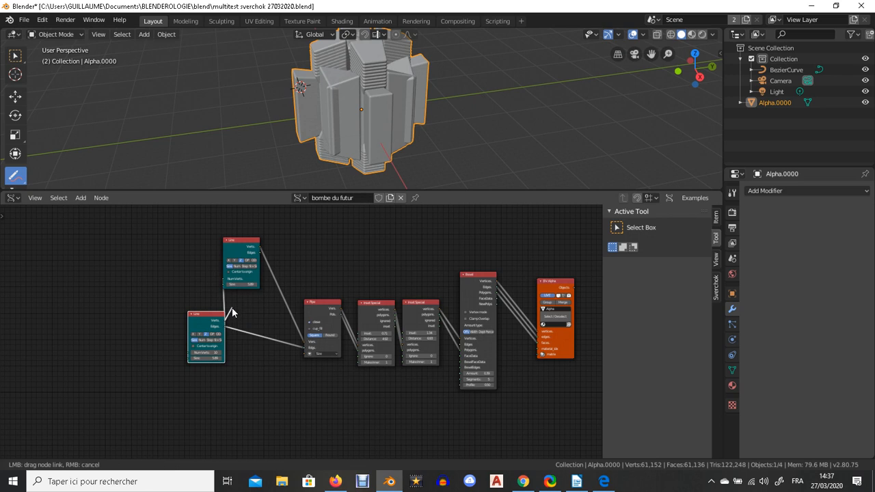
drag(240, 251, 262, 256)
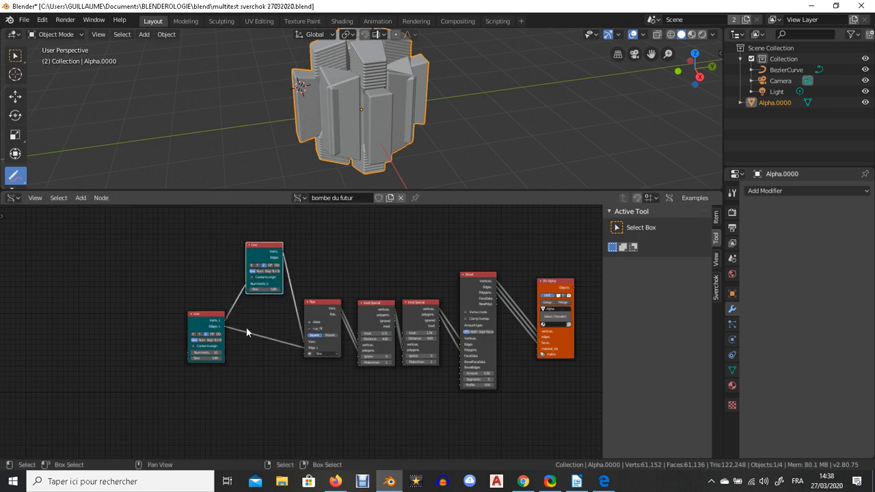
click(227, 323)
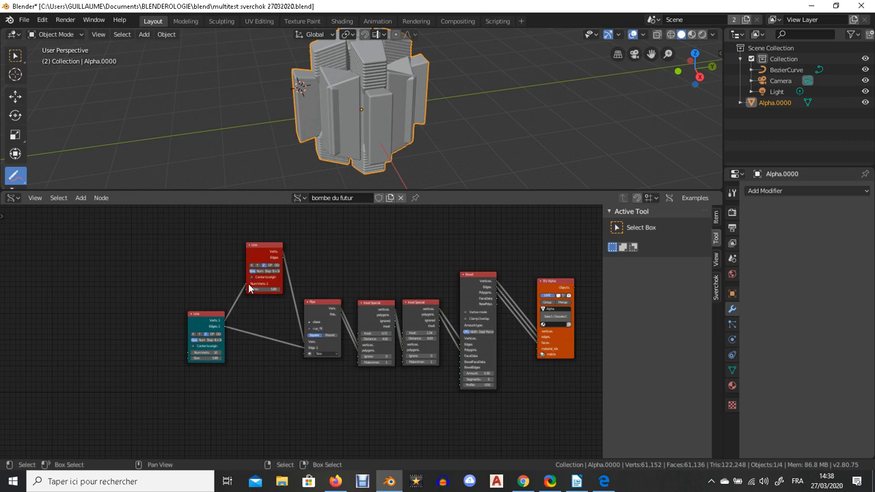
scroll(248, 288, up, 3)
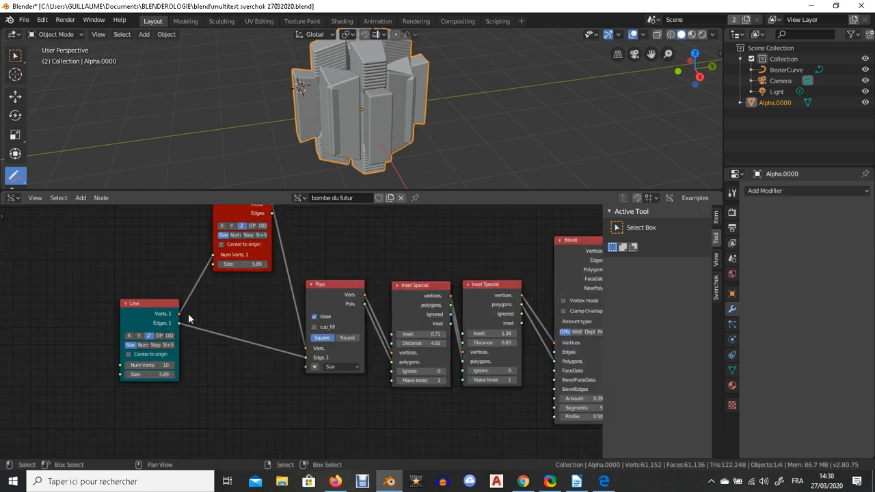
drag(212, 258, 283, 287)
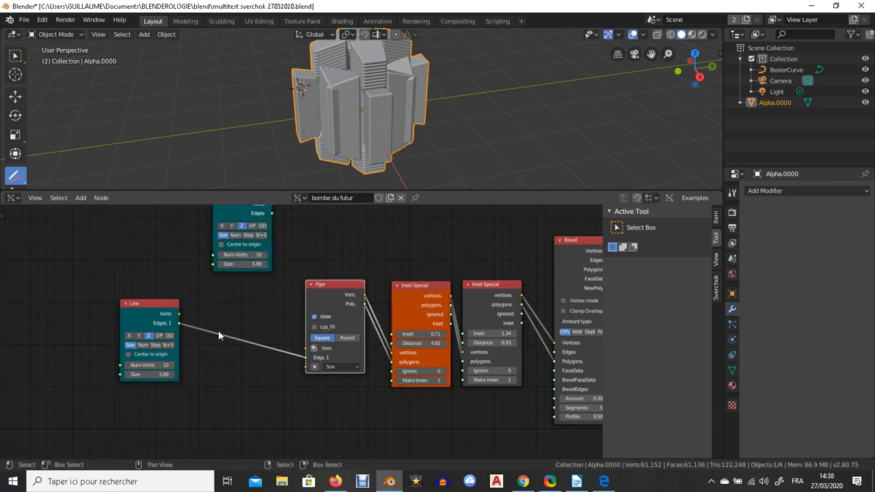
scroll(229, 317, down, 2)
drag(253, 234, 180, 228)
Step: Duplicate BV Alpha beside the copied Line node and link the Line's Verts and Edges to its vertices and edges
scroll(411, 290, down, 1)
middle_drag(412, 277, 310, 294)
click(479, 299)
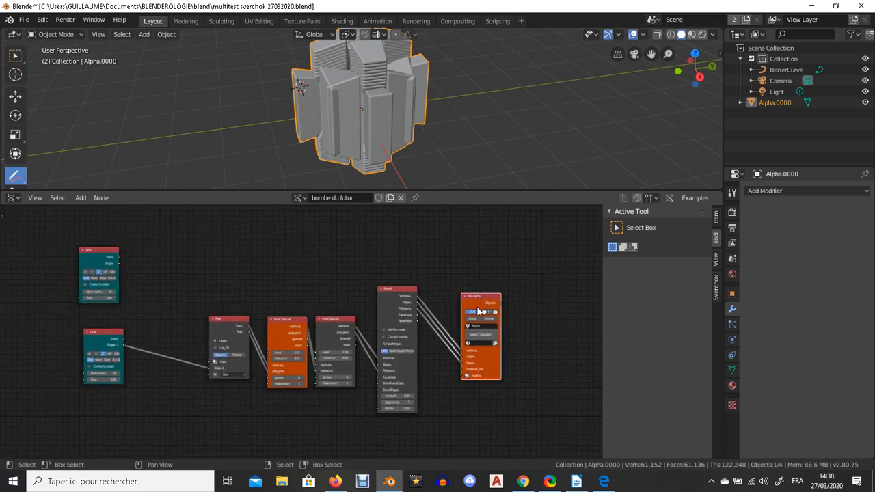
key(shift+d)
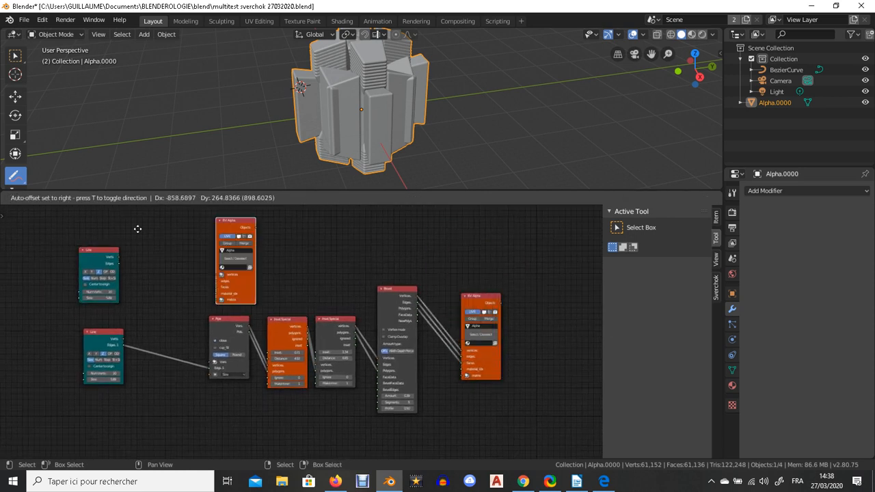
click(163, 246)
drag(119, 258, 149, 288)
middle_drag(358, 95, 345, 145)
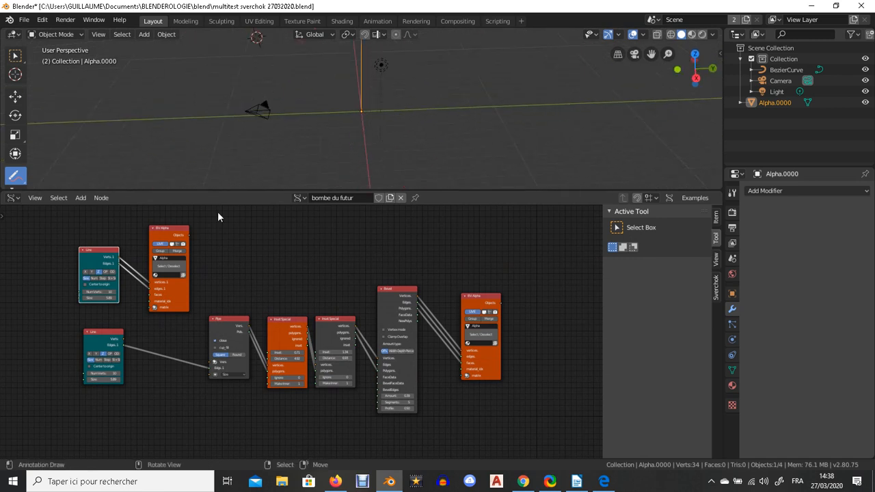
Step: Make room before the copied BV Alpha, place a duplicate of Pipe there and remove the unwanted links to BV Alpha
drag(188, 232, 264, 249)
click(284, 327)
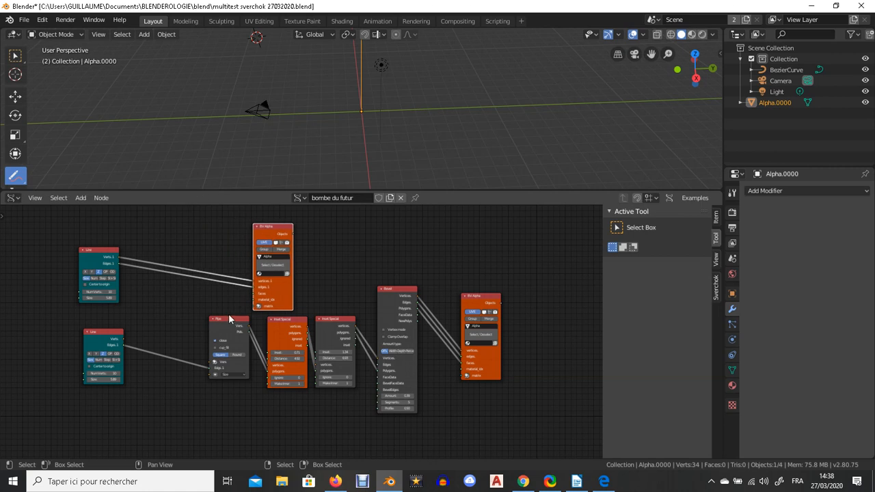
click(226, 323)
drag(227, 322, 179, 242)
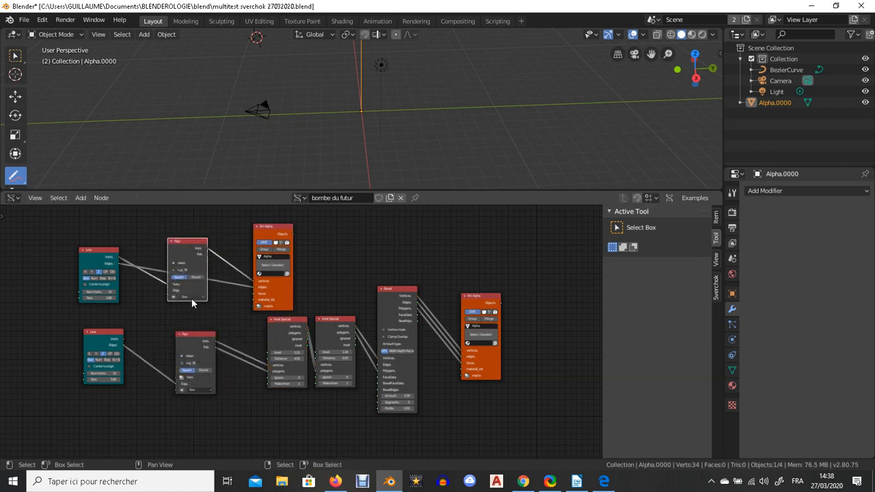
drag(255, 287, 229, 281)
scroll(136, 284, up, 1)
scroll(136, 282, up, 1)
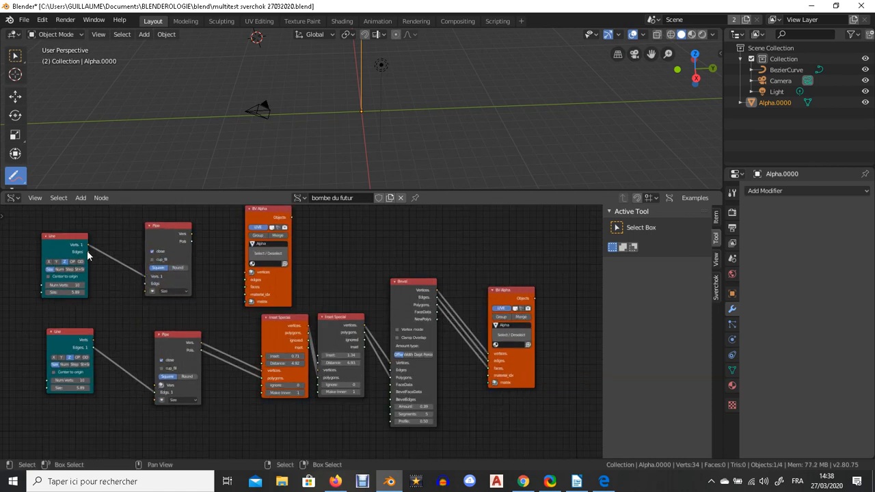
Step: Link the Line's Edges to the copied Pipe, and Pipe's Vers and Pols to BV Alpha's vertices and faces, and view the pipe
drag(88, 253, 147, 283)
drag(190, 233, 246, 272)
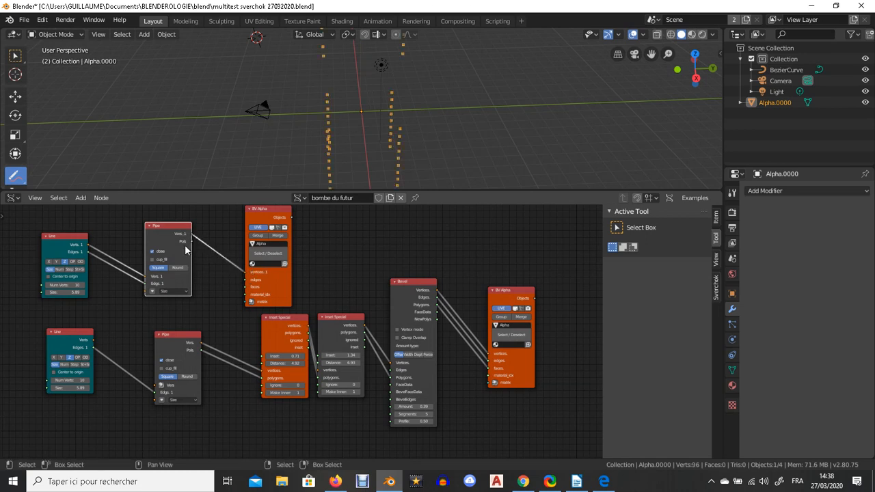
drag(193, 241, 246, 287)
middle_drag(281, 164, 345, 70)
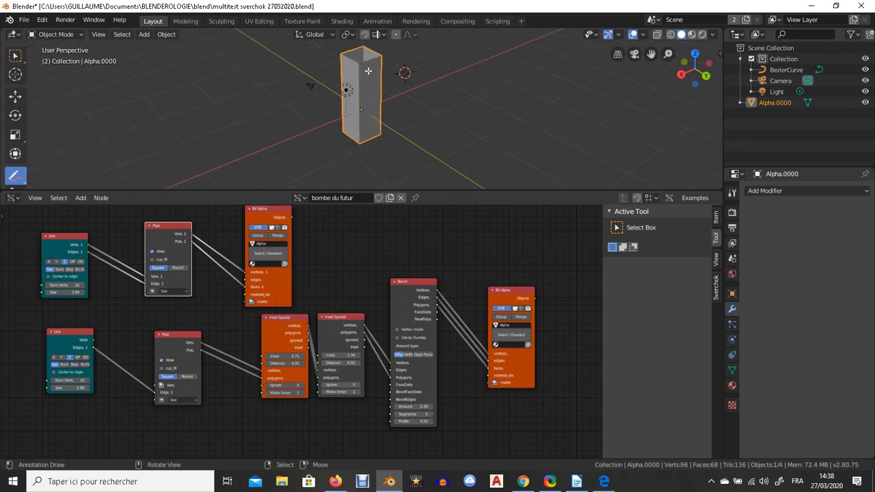
scroll(354, 78, up, 2)
middle_drag(358, 150, 340, 158)
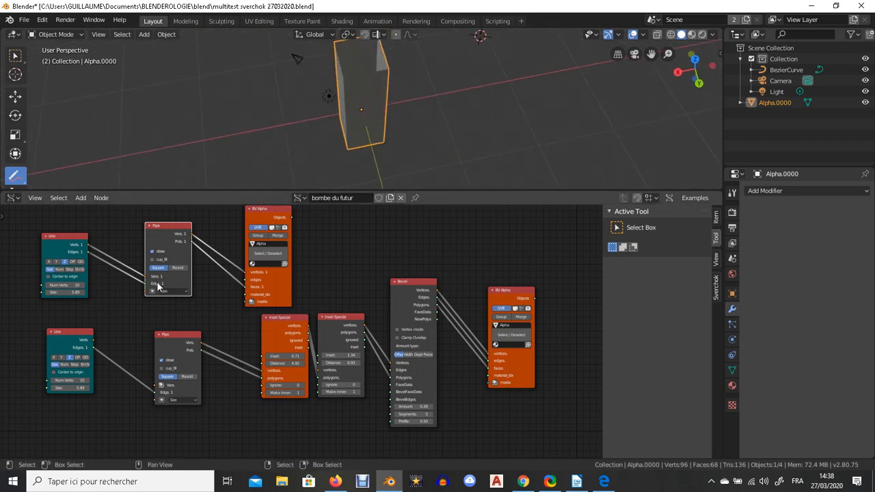
Step: Switch the copied Pipe node to Round and set its first two Size values to 10
scroll(152, 259, up, 5)
middle_drag(101, 244, 168, 312)
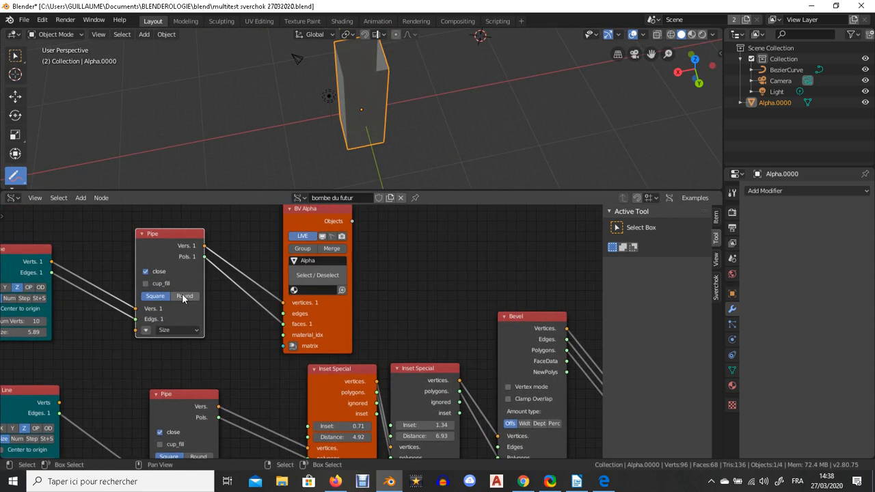
click(185, 296)
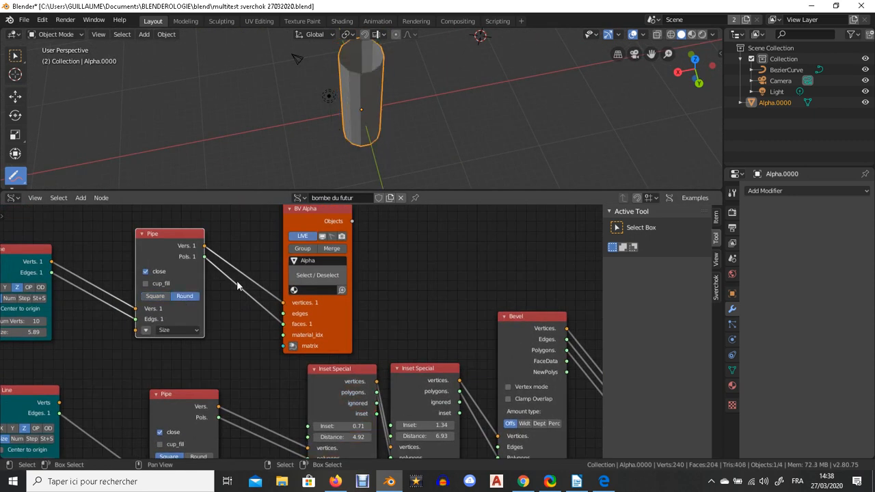
click(175, 331)
drag(190, 341, 217, 351)
click(200, 341)
text(10)
key(Return)
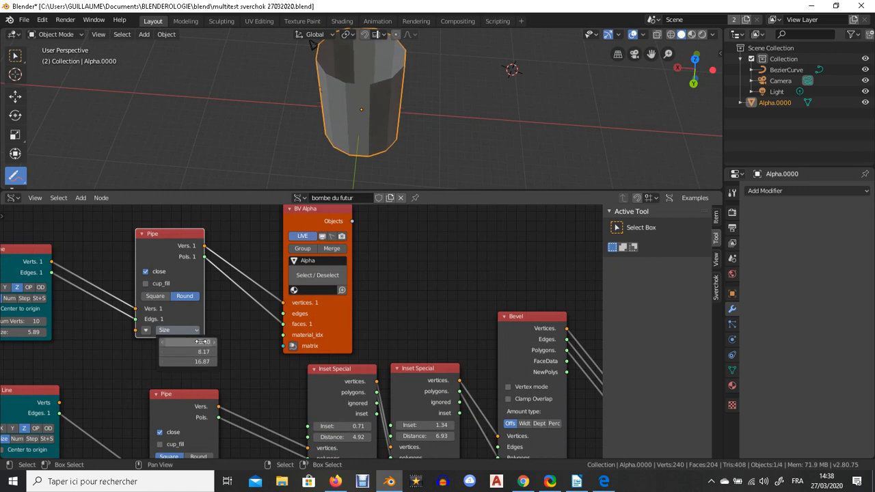
click(196, 352)
text(10)
key(Return)
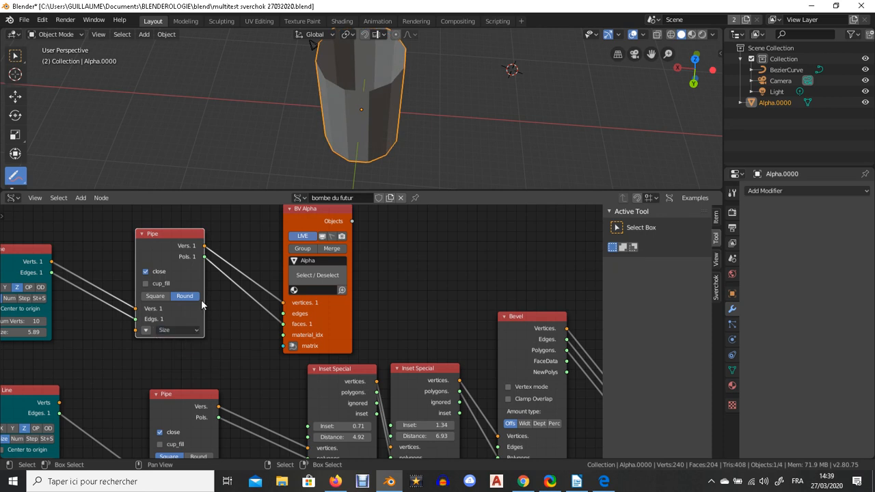
Step: Try the copied Pipe's cup_fill and close options while viewing the pipe from below, leaving cup_fill off and close on
click(147, 283)
click(146, 283)
middle_drag(424, 152, 390, 63)
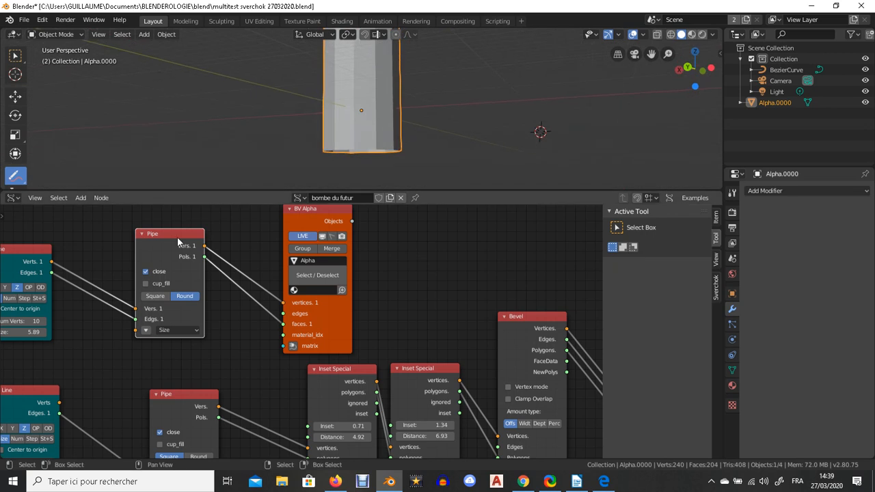
click(146, 271)
scroll(182, 275, down, 2)
scroll(170, 320, up, 3)
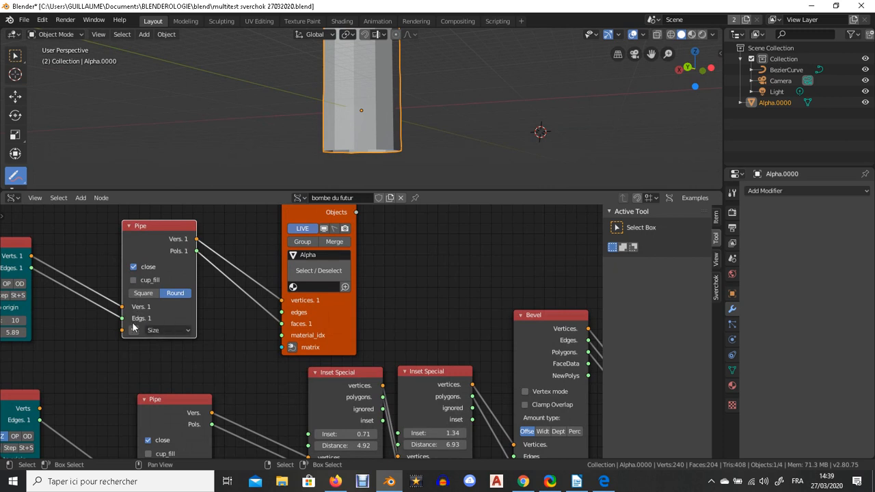
scroll(232, 310, down, 2)
Step: Duplicate the first Inset Special node and place the copy between the copied Pipe and BV Alpha nodes
drag(321, 377, 280, 379)
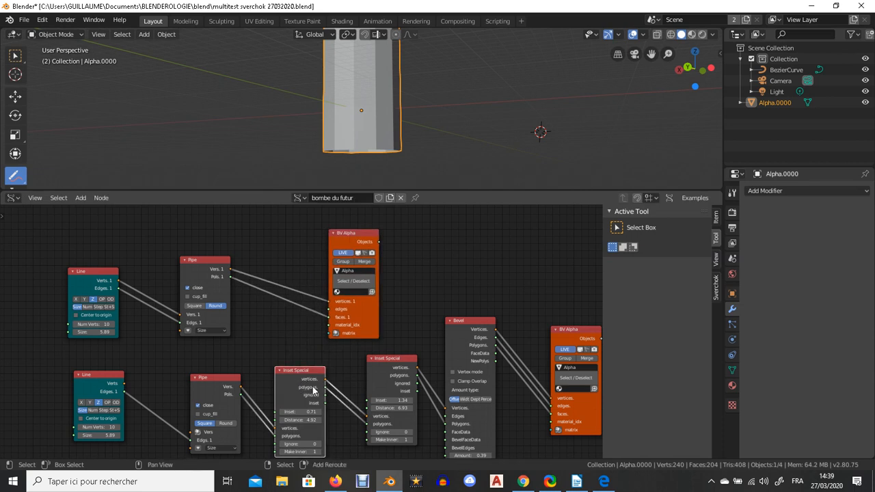
key(shift+d)
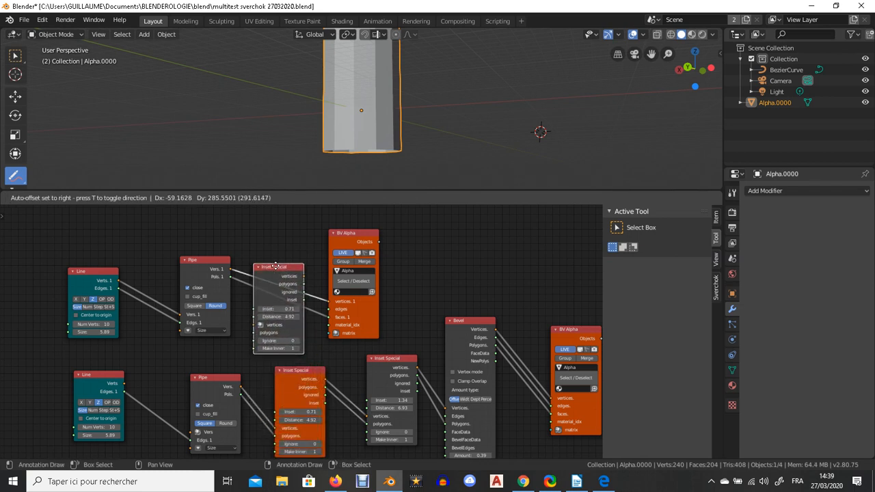
click(282, 261)
drag(339, 303, 326, 313)
drag(278, 261, 285, 253)
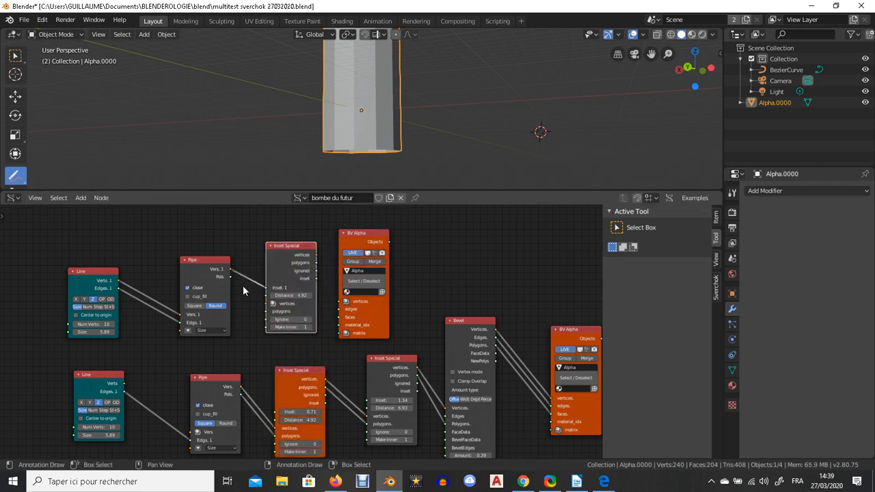
Step: Link Pipe's Pols to the copied Inset Special's polygons, and Inset Special's vertices and polygons to BV Alpha's vertices and faces
drag(231, 276, 267, 312)
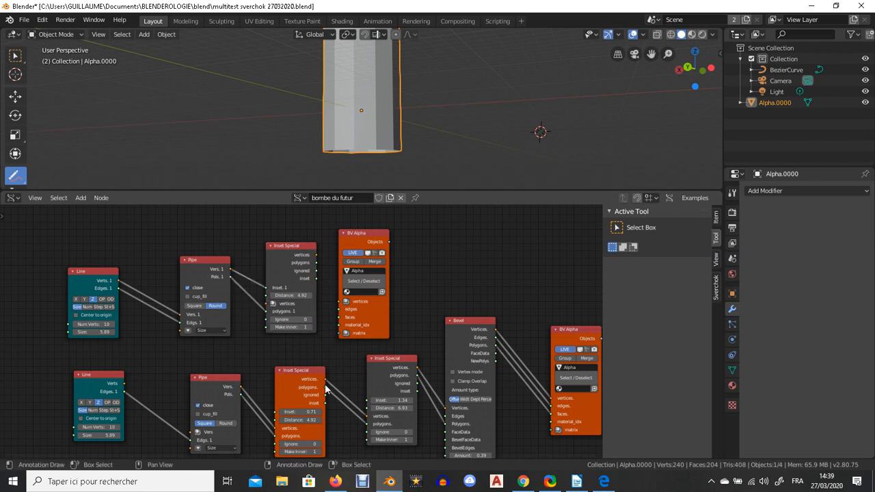
drag(317, 254, 339, 301)
drag(316, 262, 339, 317)
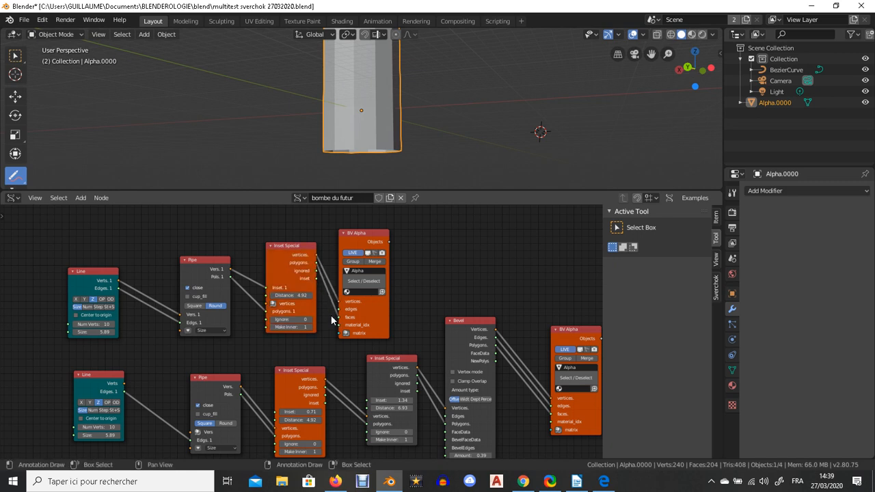
scroll(287, 259, down, 2)
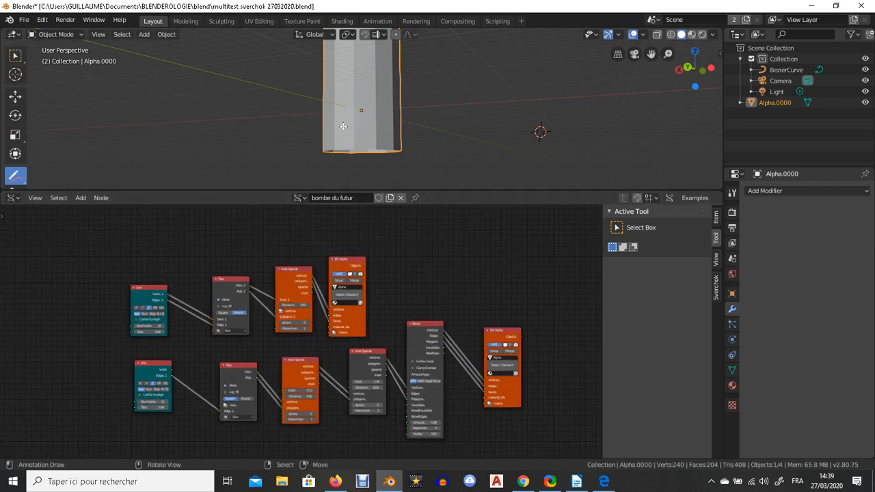
scroll(321, 123, down, 3)
scroll(324, 304, up, 3)
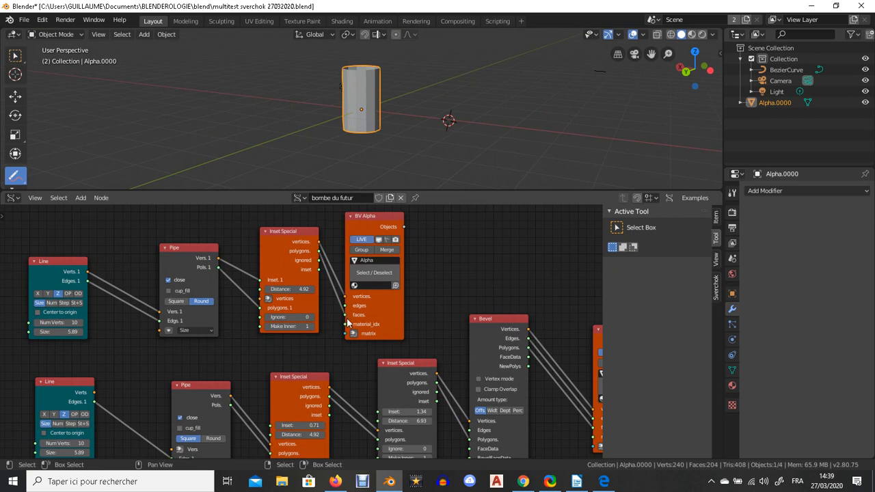
click(292, 230)
click(357, 240)
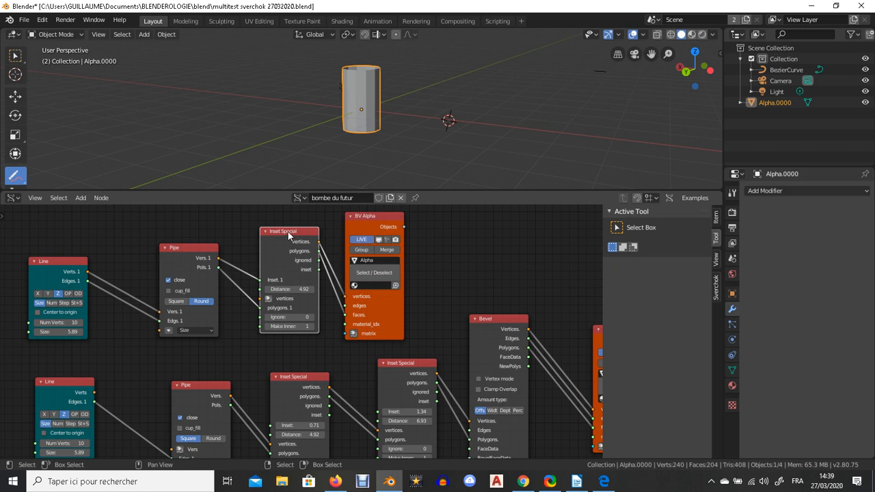
Step: Delete the rebuilt upper chain's Inset Special, BV Alpha, Pipe and Line nodes
key(x)
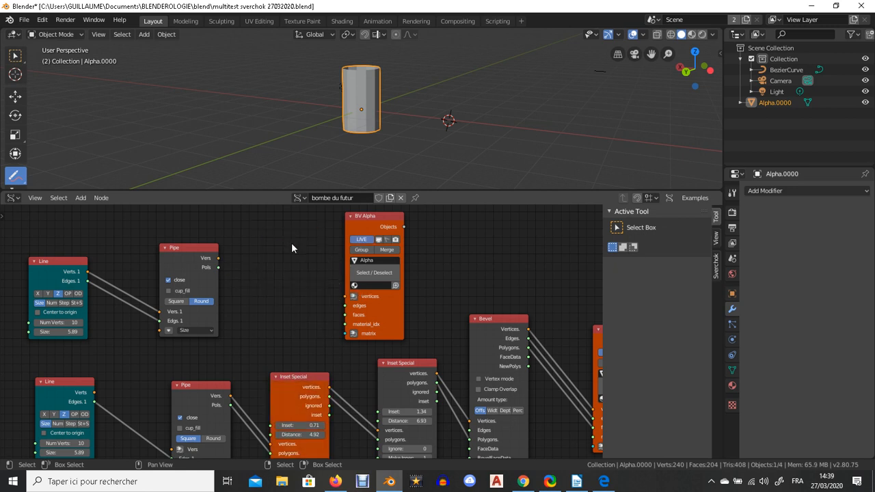
click(360, 222)
key(x)
click(207, 251)
key(x)
click(60, 259)
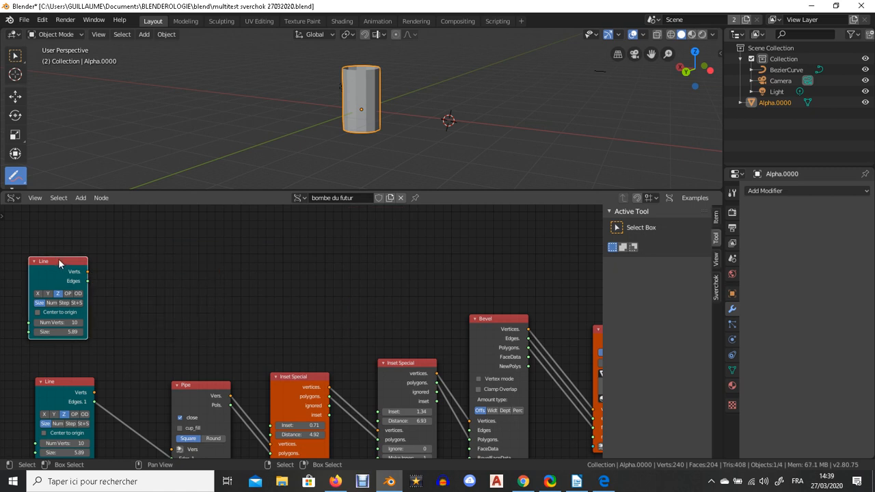
key(x)
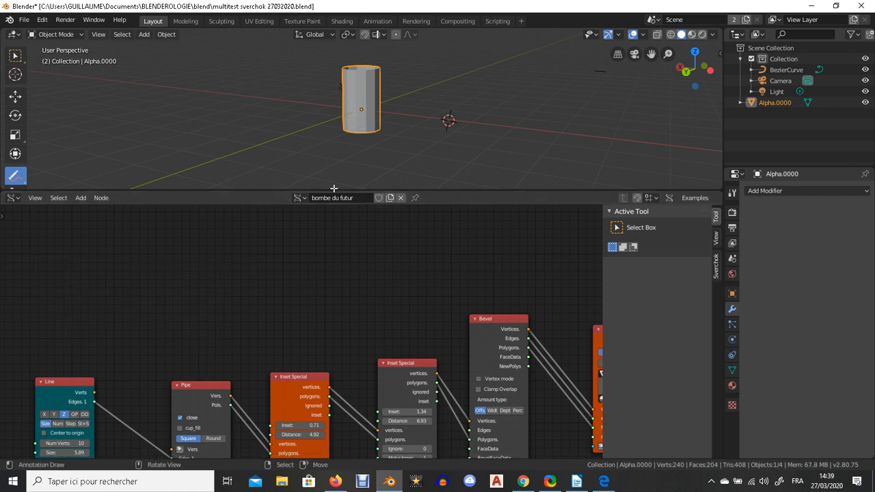
Step: Duplicate the Line, Pipe and first Inset Special nodes together and place the copies above the original chain
middle_drag(302, 333, 146, 299)
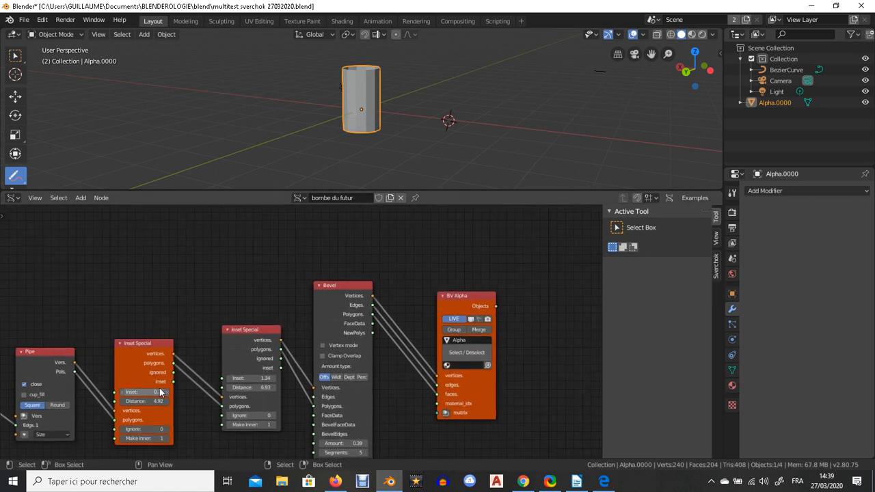
scroll(248, 341, down, 1)
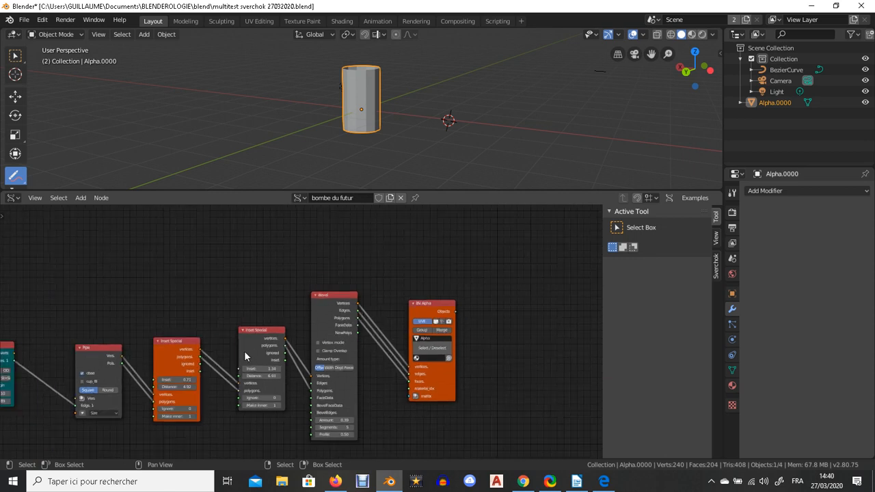
scroll(198, 370, down, 1)
middle_drag(79, 360, 127, 362)
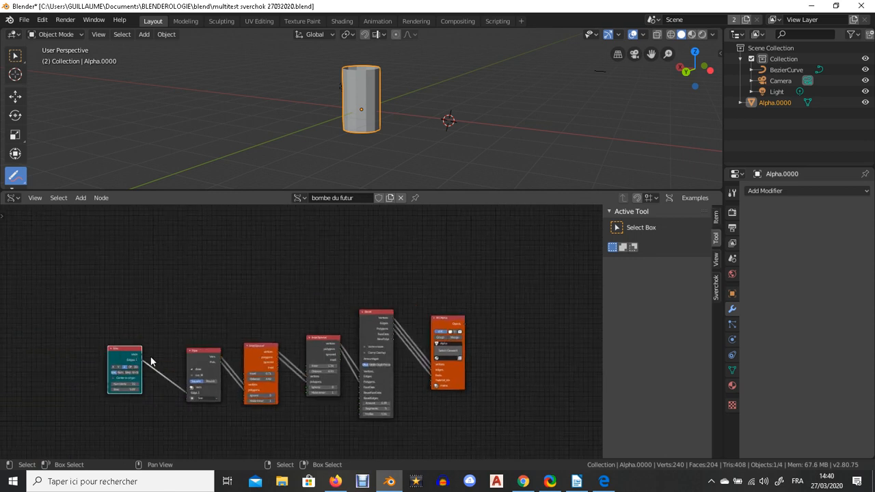
click(197, 352)
click(260, 348)
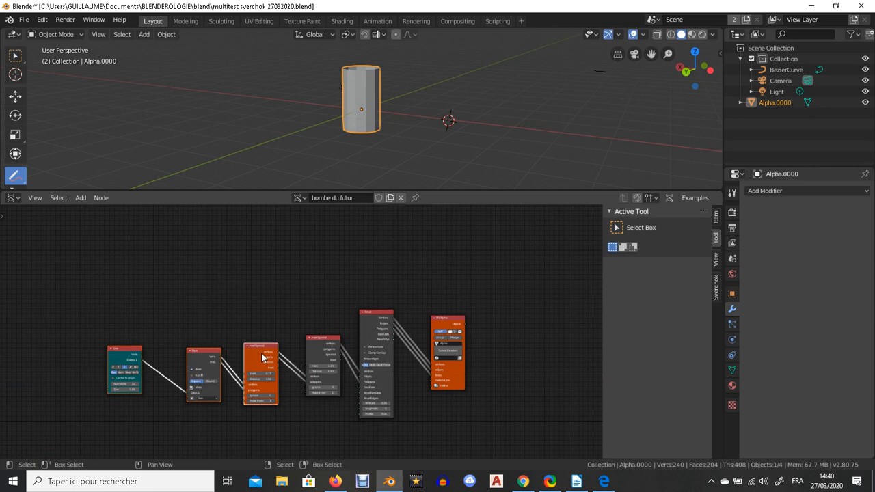
key(shift+d)
click(260, 255)
Step: Duplicate the BV Alpha node and place the copy beside the copied Inset Special node
click(453, 327)
key(shift+d)
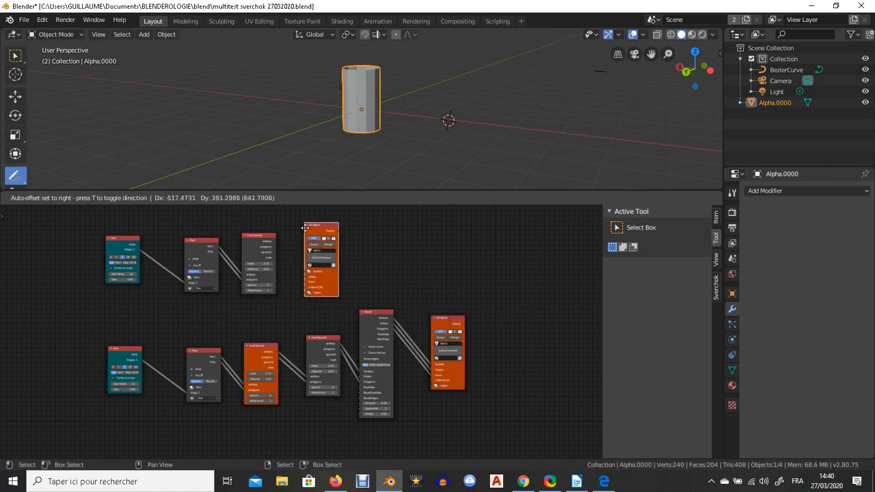
click(294, 227)
Step: Link the copied Inset Special's vertices and polygons to the copied BV Alpha's vertices and faces
scroll(294, 233, up, 2)
middle_drag(284, 280, 262, 379)
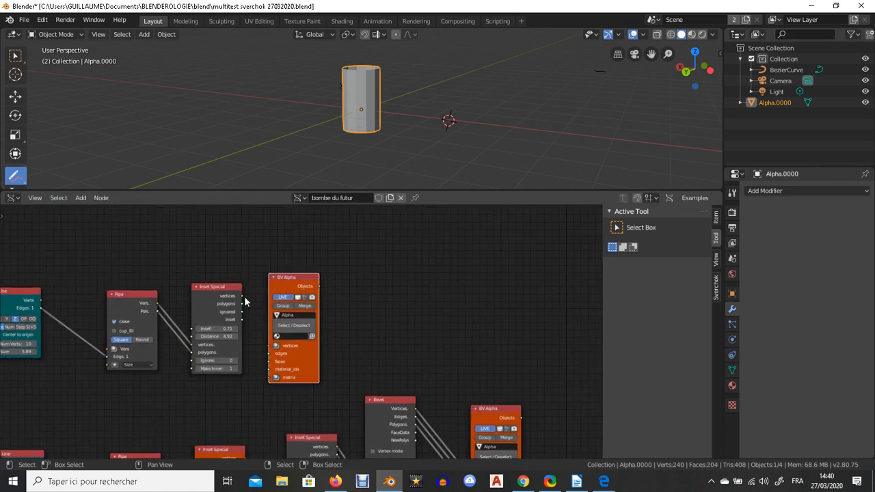
drag(241, 296, 271, 345)
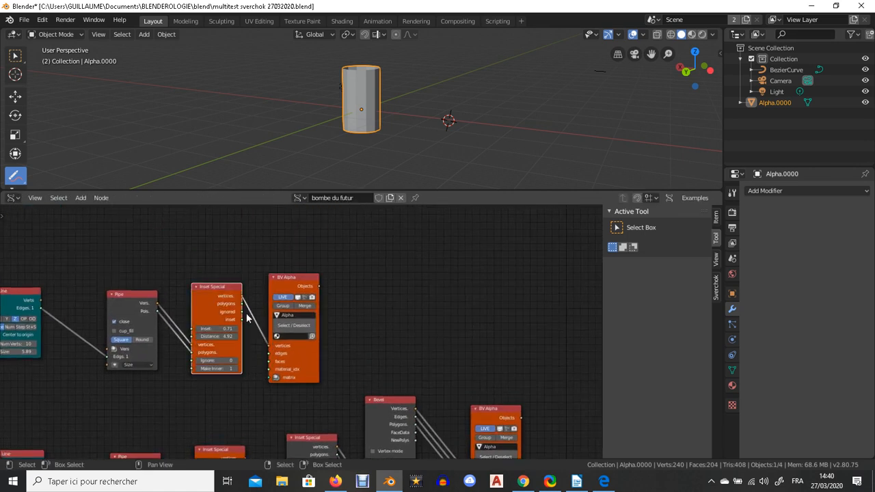
drag(243, 306, 270, 361)
scroll(258, 359, up, 2)
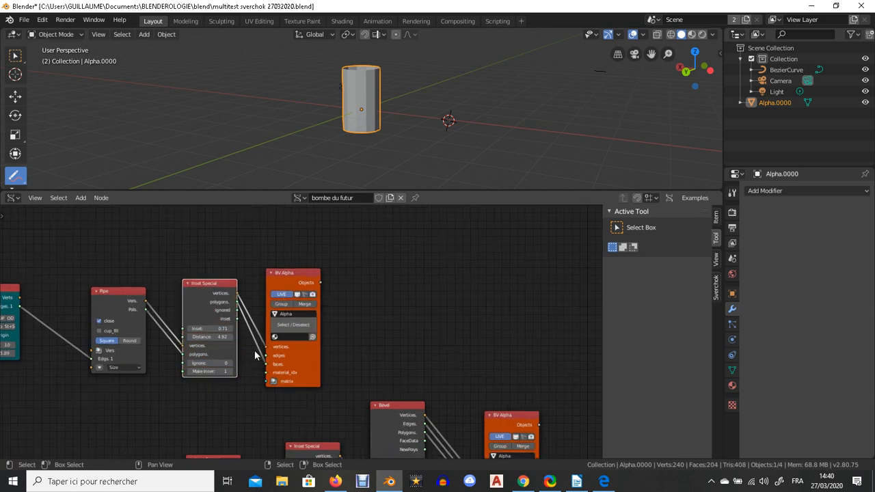
middle_drag(203, 339, 253, 344)
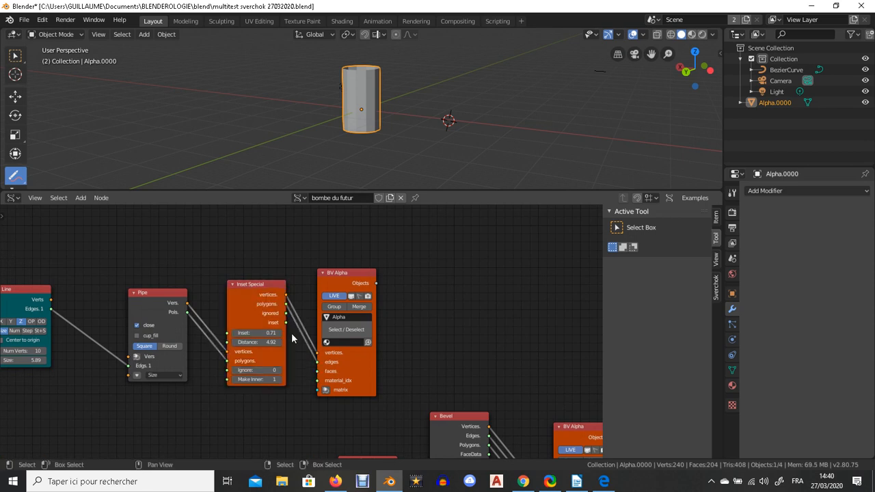
Step: Examine the copied and the full node chains up to their BV Alpha nodes and LIVE options, comparing them with the viewport mesh
middle_drag(208, 343, 201, 292)
scroll(272, 339, down, 3)
middle_drag(261, 399, 283, 331)
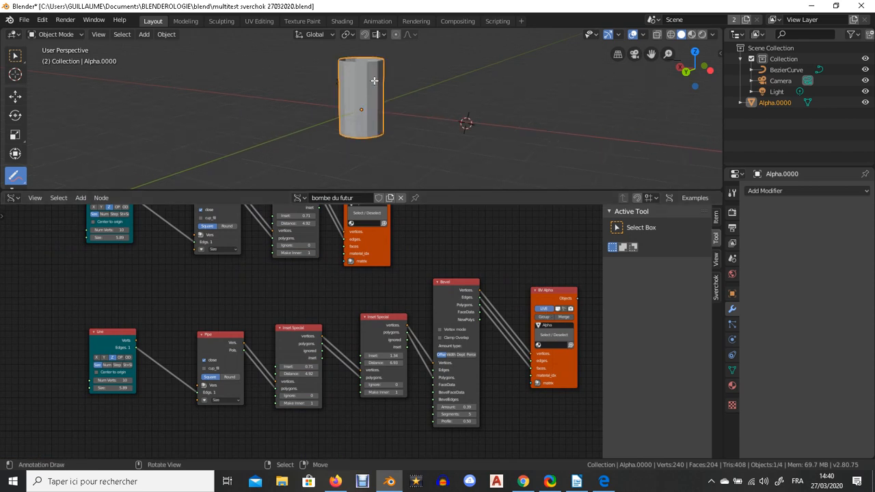
scroll(361, 351, up, 2)
mouse_move(490, 299)
middle_down()
mouse_move(430, 294)
mouse_move(495, 289)
mouse_move(477, 292)
middle_up()
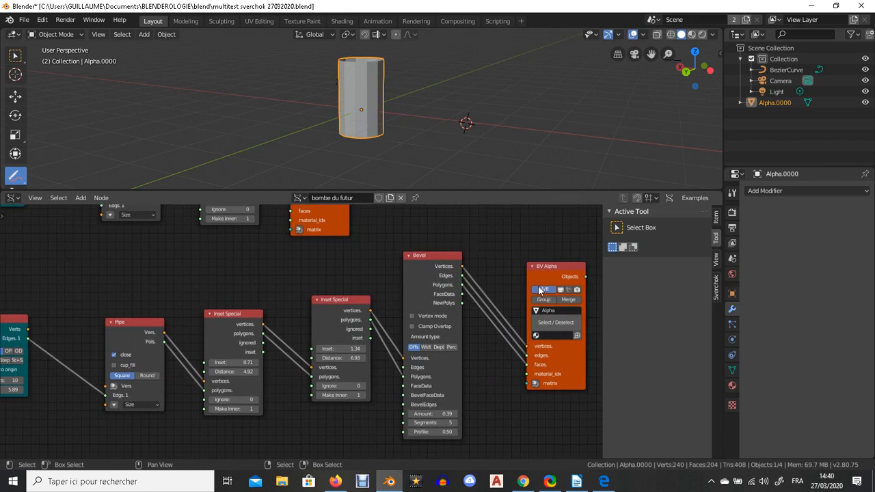
scroll(437, 324, down, 3)
scroll(400, 323, down, 2)
middle_drag(334, 294, 349, 356)
scroll(321, 300, up, 3)
click(327, 279)
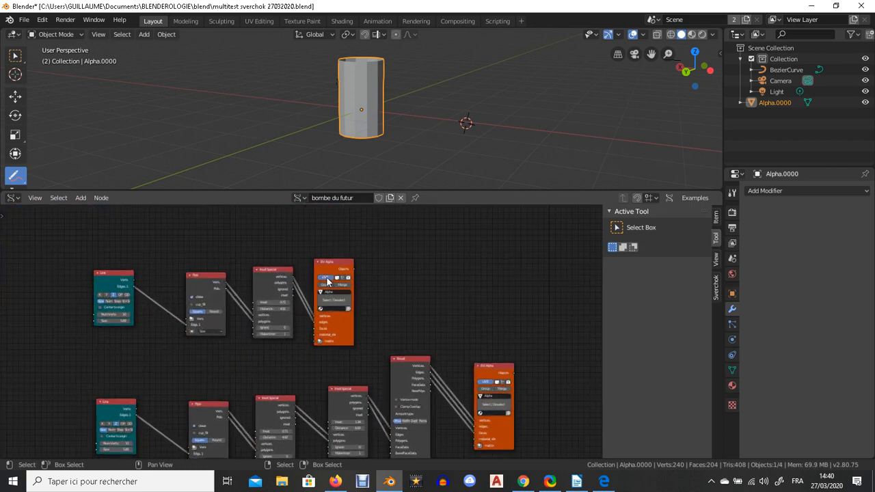
Step: Delete the copied Line, Pipe, Inset Special and BV Alpha nodes above the full chain
scroll(304, 287, down, 1)
click(141, 288)
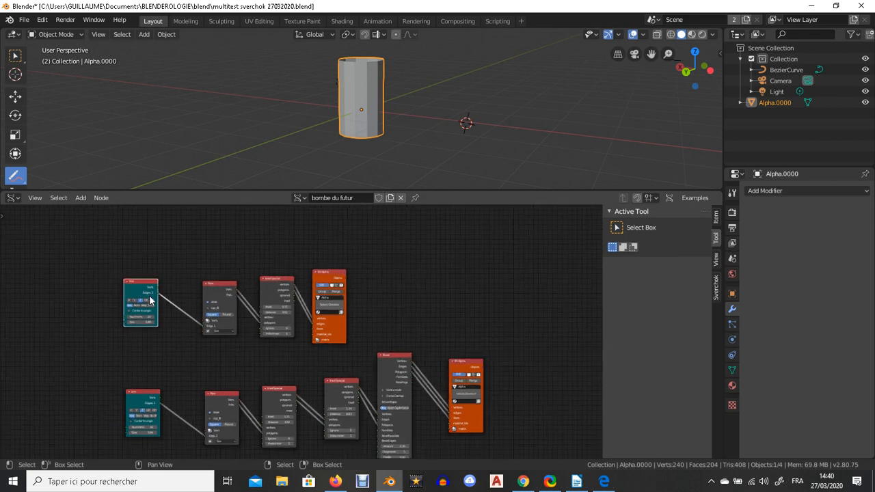
key(x)
click(229, 288)
key(x)
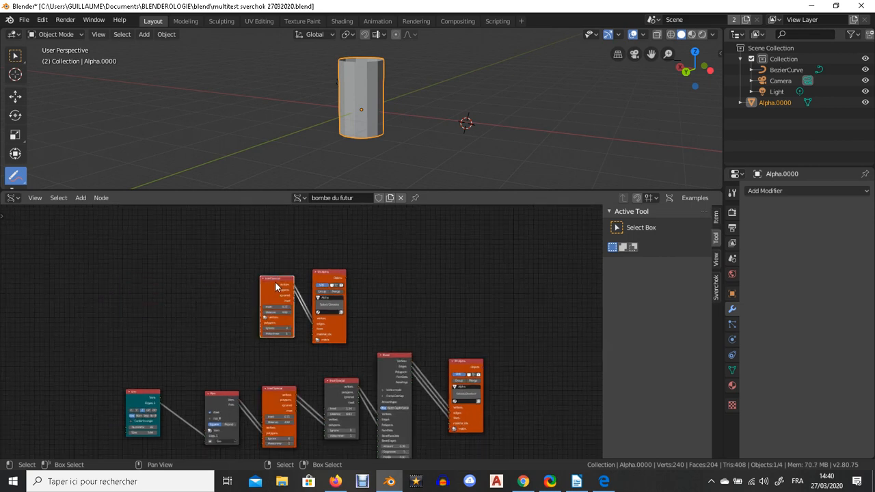
key(x)
click(327, 280)
key(x)
Step: Examine the full chain's links from Line and Pipe through both Inset Special nodes and Bevel to BV Alpha
scroll(178, 383, up, 2)
middle_drag(172, 380, 205, 213)
scroll(119, 249, up, 4)
middle_drag(141, 299, 136, 365)
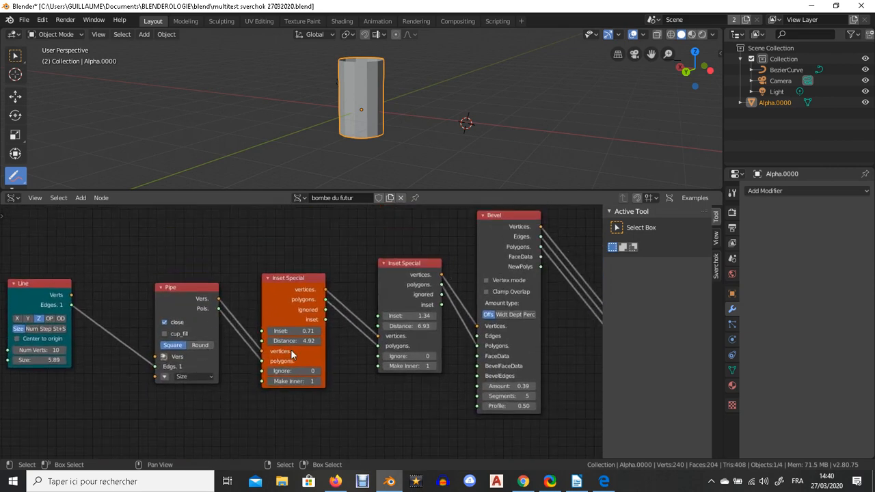
scroll(311, 328, down, 1)
middle_drag(329, 321, 271, 321)
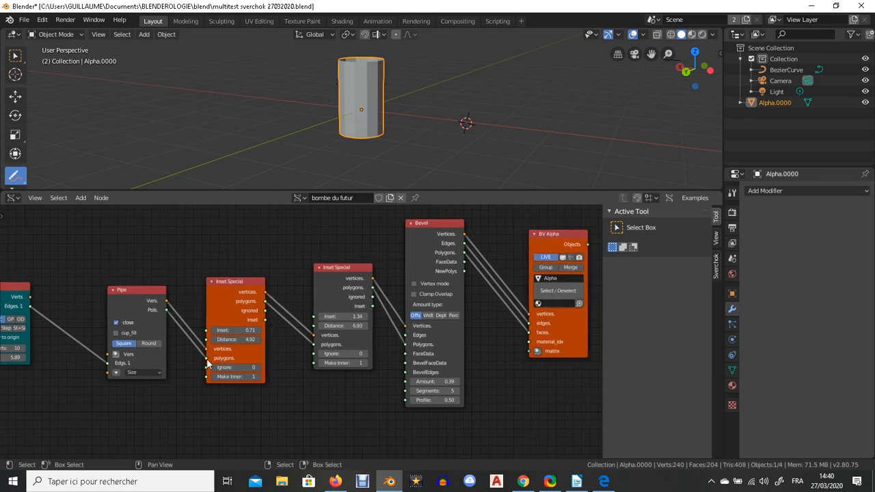
scroll(182, 345, up, 1)
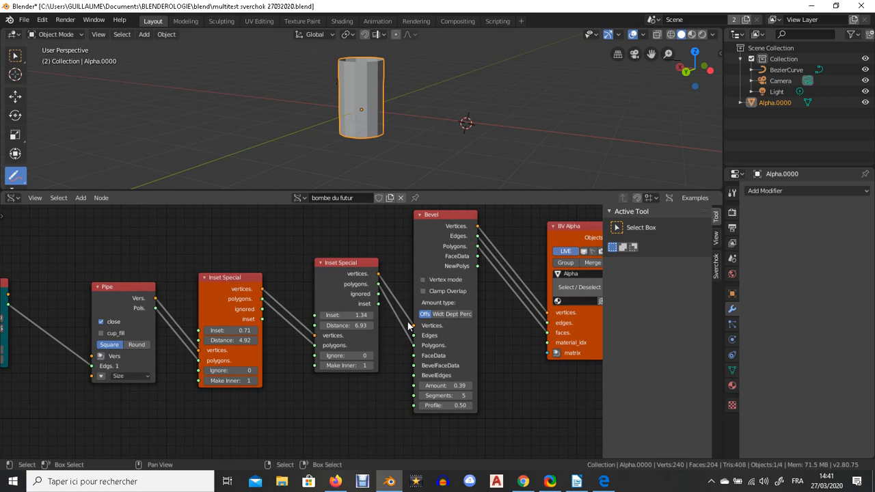
middle_drag(445, 277, 375, 302)
scroll(375, 296, down, 2)
middle_drag(244, 359, 406, 359)
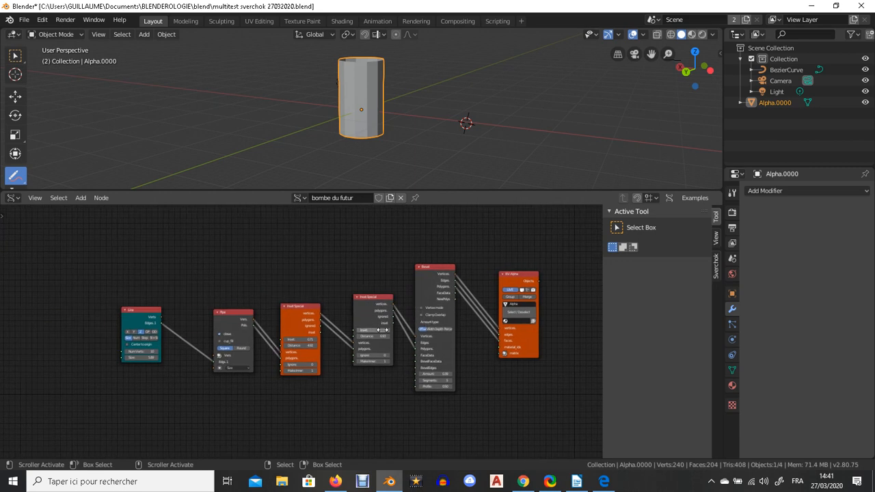
Step: Check the list of node trees, keeping bombe du futur, and select the BV Alpha node ending its chain
click(301, 198)
click(298, 199)
click(299, 198)
click(277, 203)
click(509, 292)
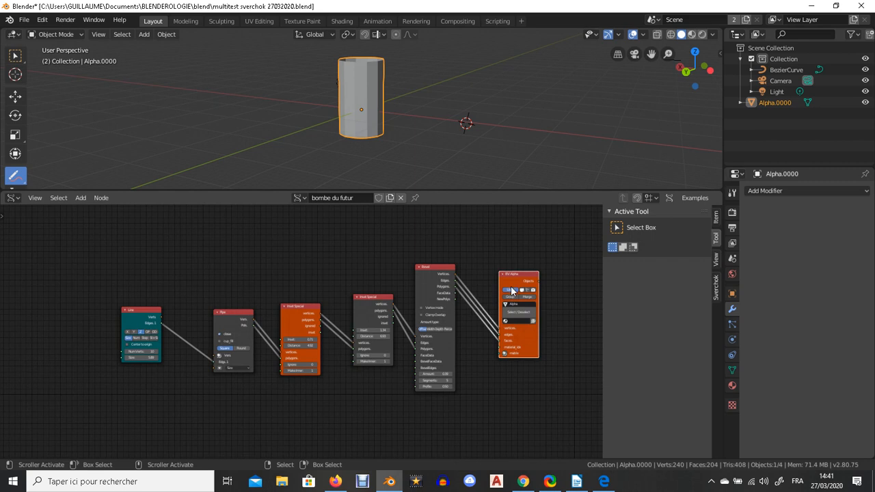